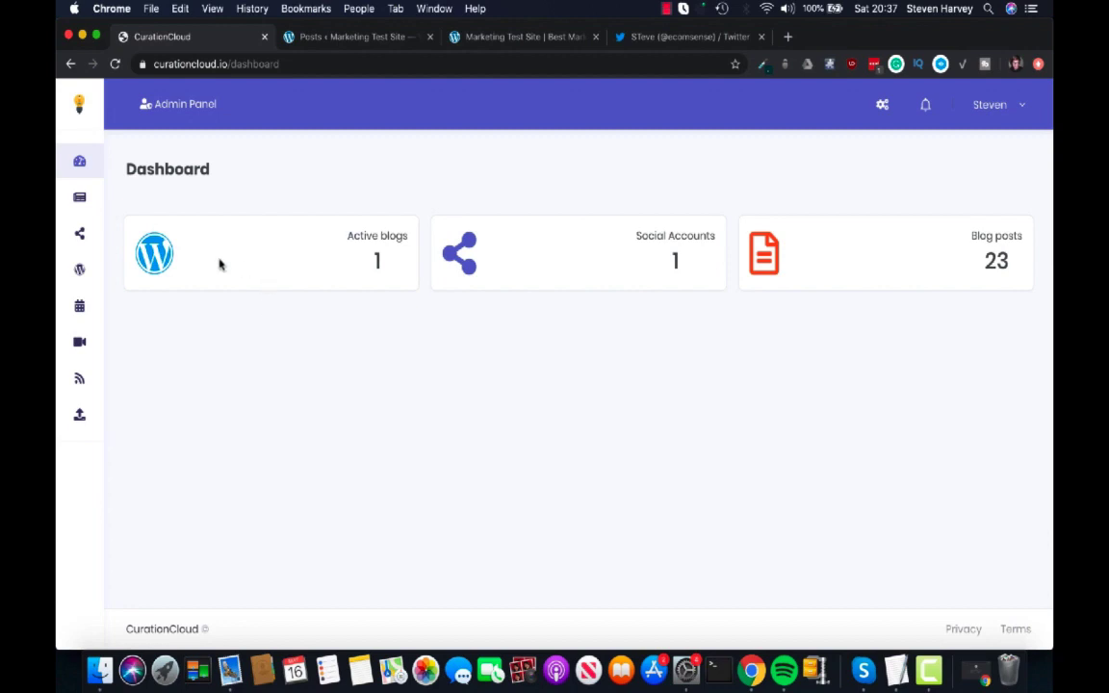
Open the Content page and look through the available article cards down to the page navigation
{"action": "mouse_move", "coordinate": [100, 198]}
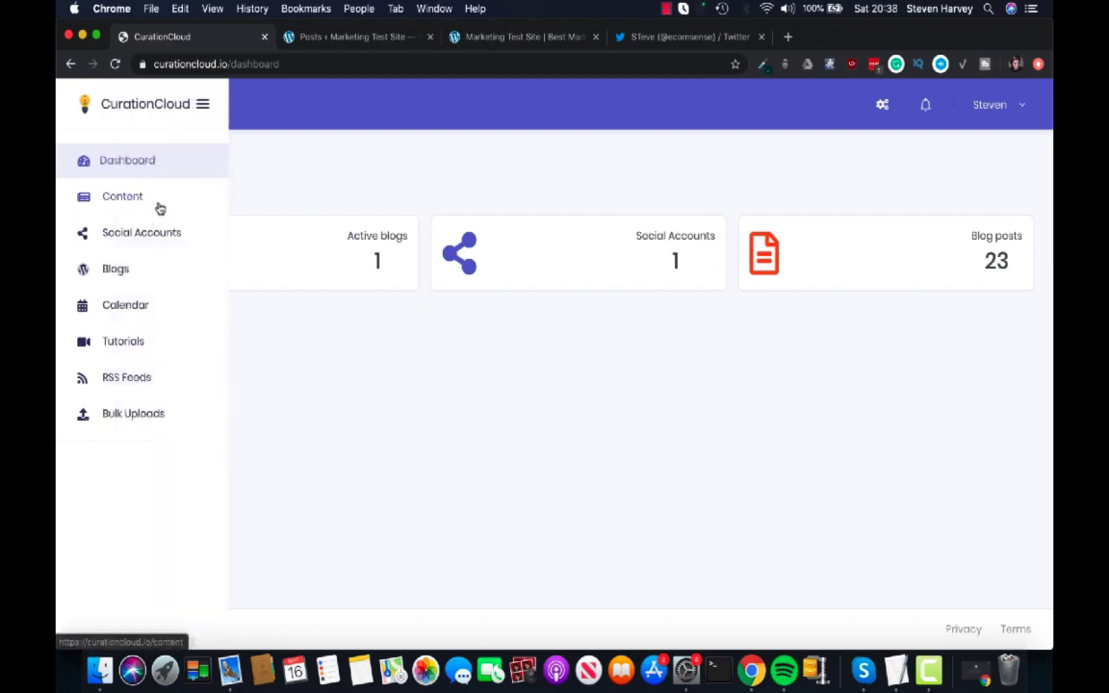
{"action": "left_click", "coordinate": [158, 206]}
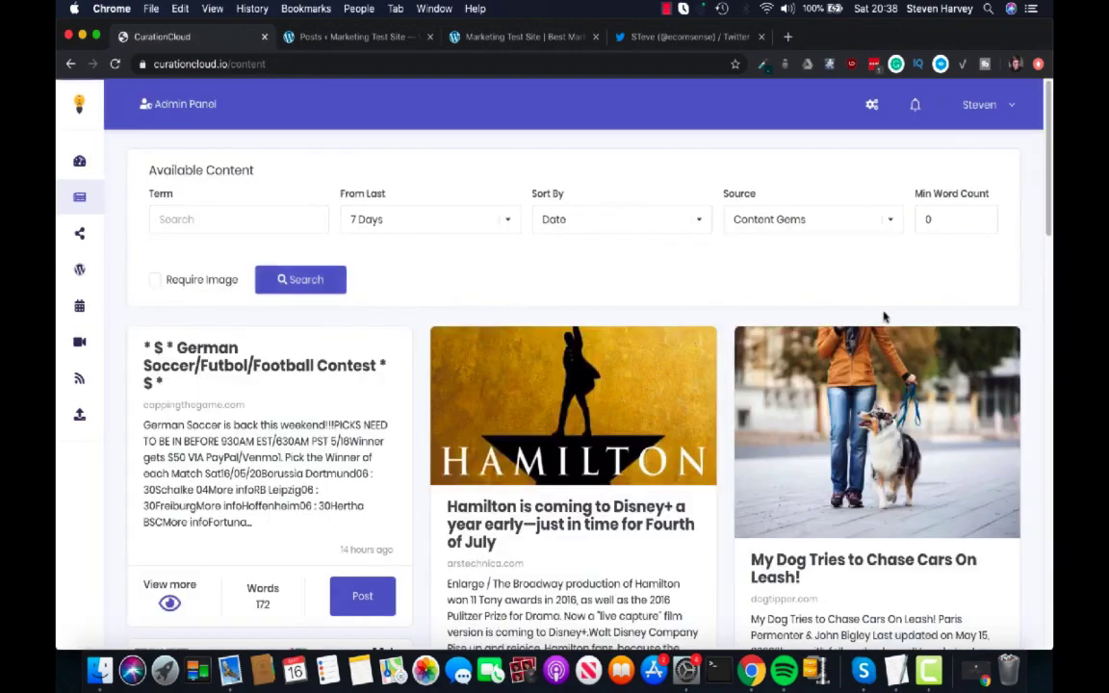
{"action": "scroll", "coordinate": [968, 321], "scroll_direction": "down", "scroll_amount": 9}
{"action": "scroll", "coordinate": [971, 321], "scroll_direction": "down", "scroll_amount": 2}
{"action": "scroll", "coordinate": [971, 318], "scroll_direction": "up", "scroll_amount": 10}
{"action": "scroll", "coordinate": [1050, 306], "scroll_direction": "down", "scroll_amount": 8}
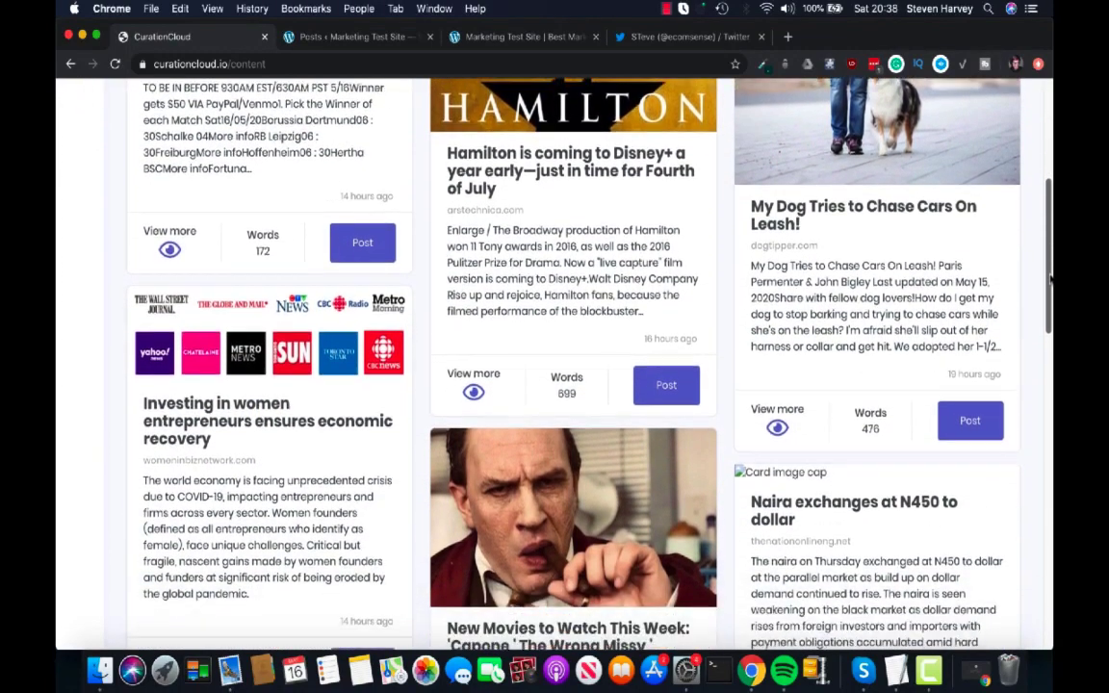
{"action": "left_click_drag", "start_coordinate": [1051, 279], "coordinate": [1051, 590]}
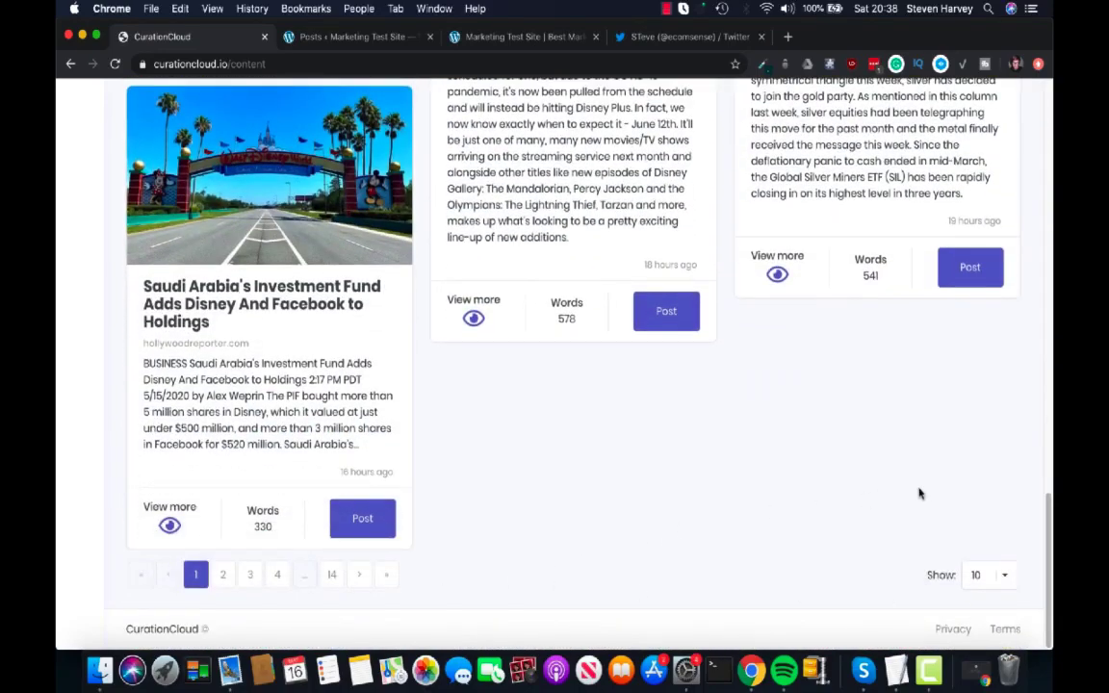
{"action": "scroll", "coordinate": [919, 492], "scroll_direction": "up", "scroll_amount": 10}
{"action": "scroll", "coordinate": [920, 492], "scroll_direction": "up", "scroll_amount": 15}
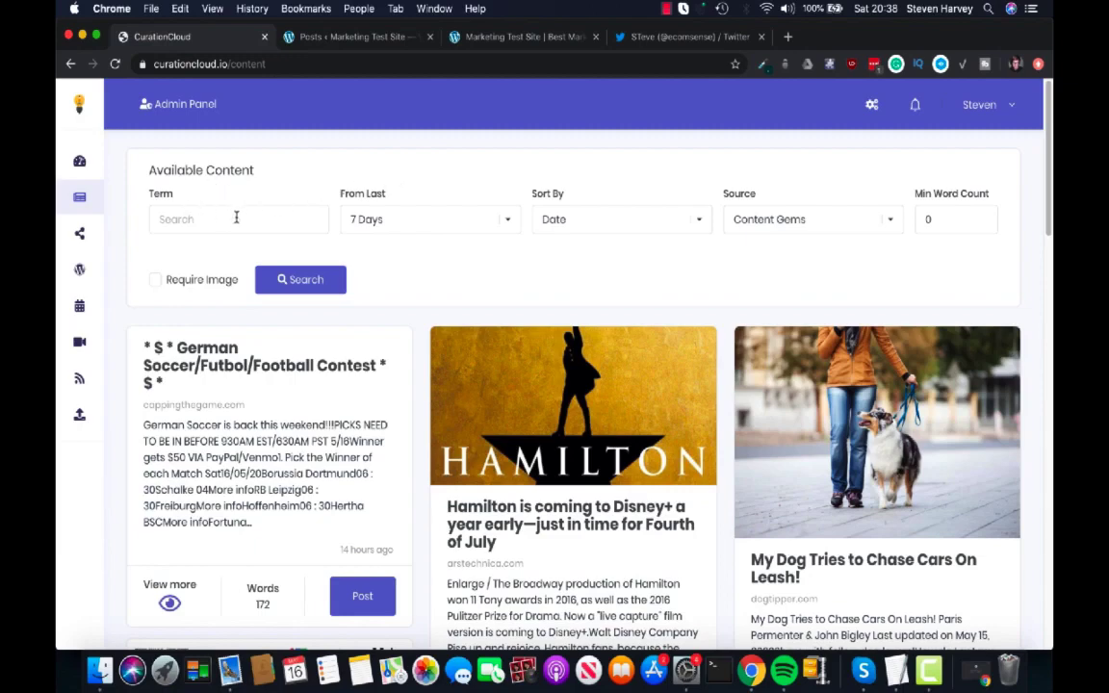
Examine the From Last and Sort By filter options and skim the available articles
{"action": "left_click", "coordinate": [478, 228]}
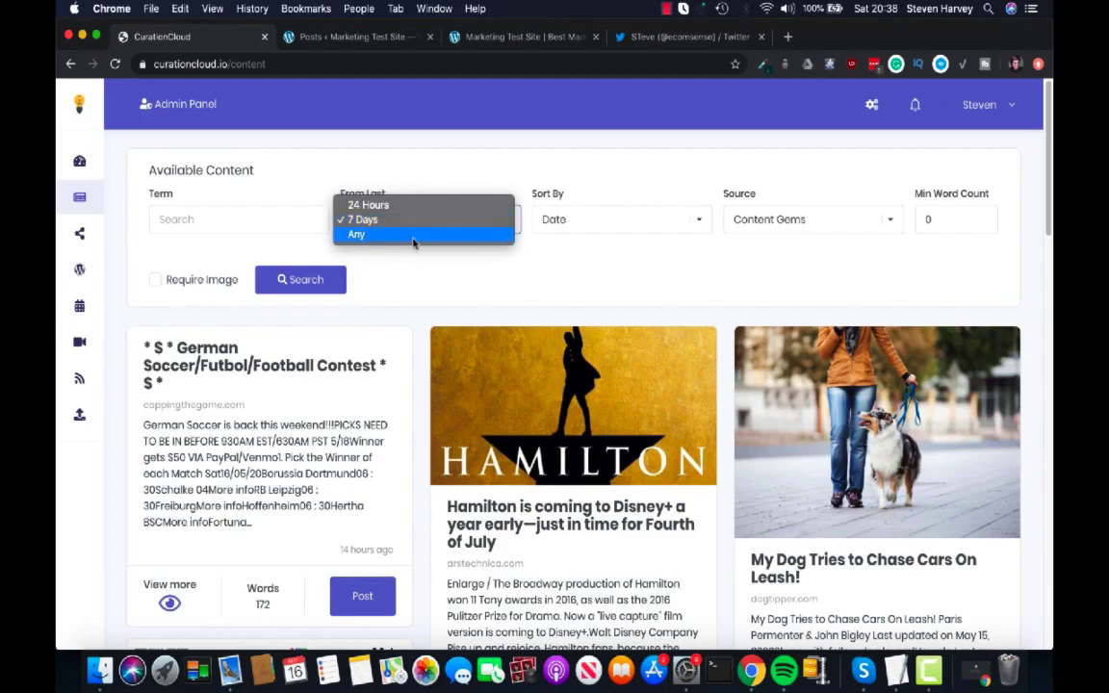
{"action": "left_click", "coordinate": [413, 261]}
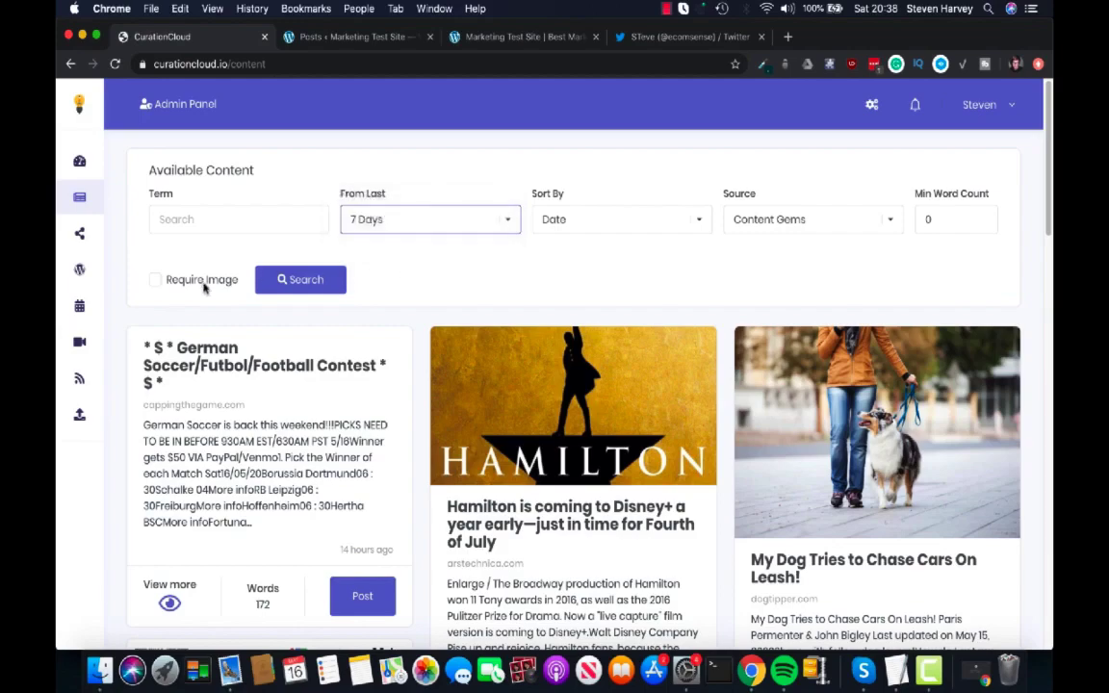
{"action": "scroll", "coordinate": [616, 385], "scroll_direction": "down", "scroll_amount": 10}
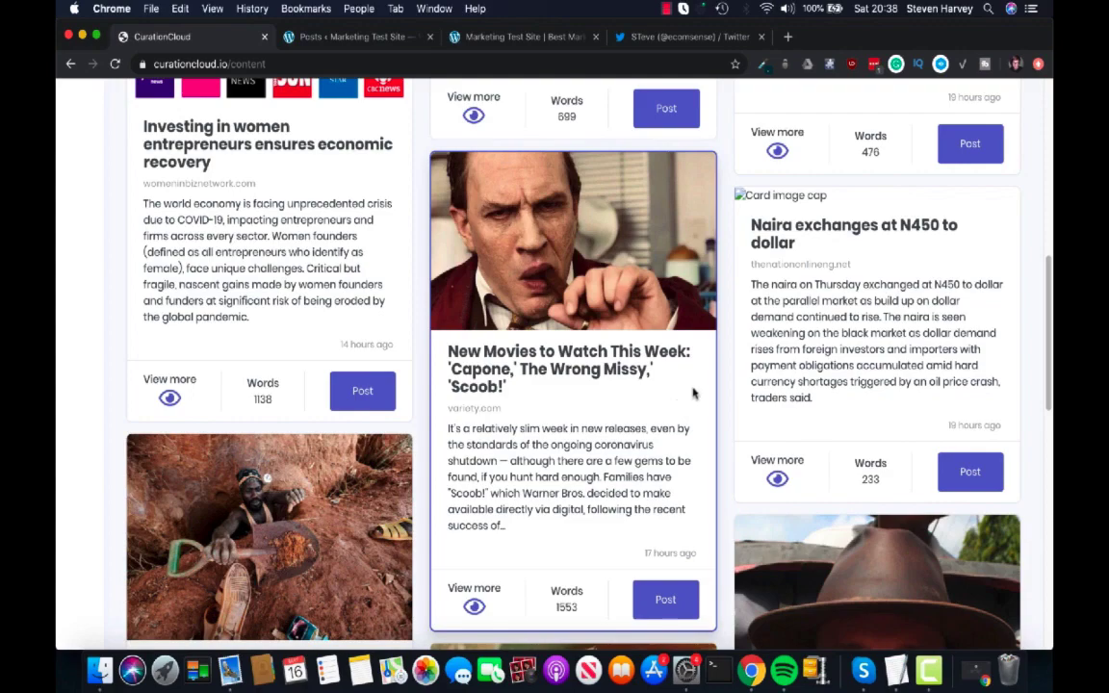
{"action": "scroll", "coordinate": [693, 385], "scroll_direction": "down", "scroll_amount": 5}
{"action": "scroll", "coordinate": [688, 382], "scroll_direction": "down", "scroll_amount": 4}
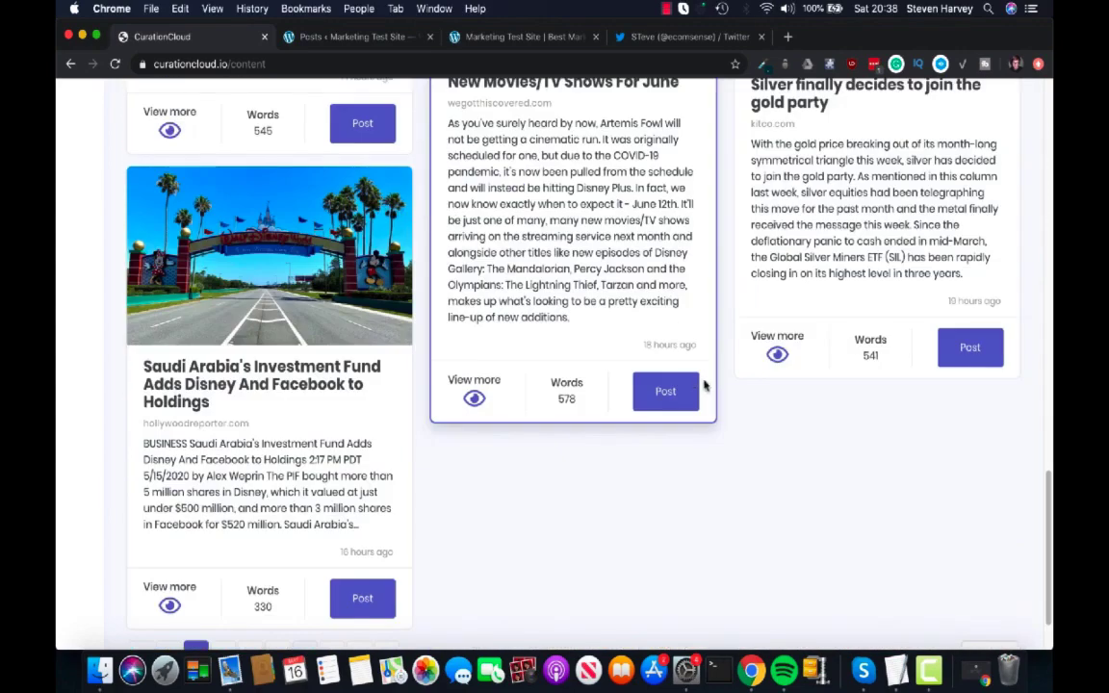
{"action": "scroll", "coordinate": [702, 383], "scroll_direction": "down", "scroll_amount": 2}
{"action": "scroll", "coordinate": [616, 405], "scroll_direction": "up", "scroll_amount": 20}
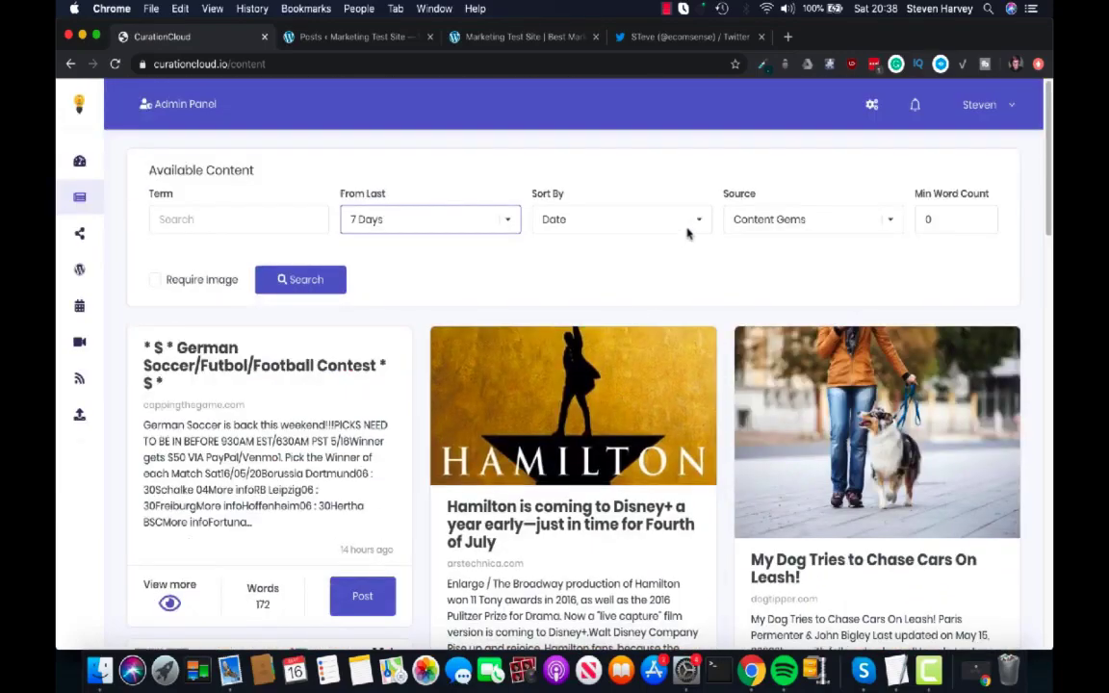
{"action": "left_click", "coordinate": [689, 229]}
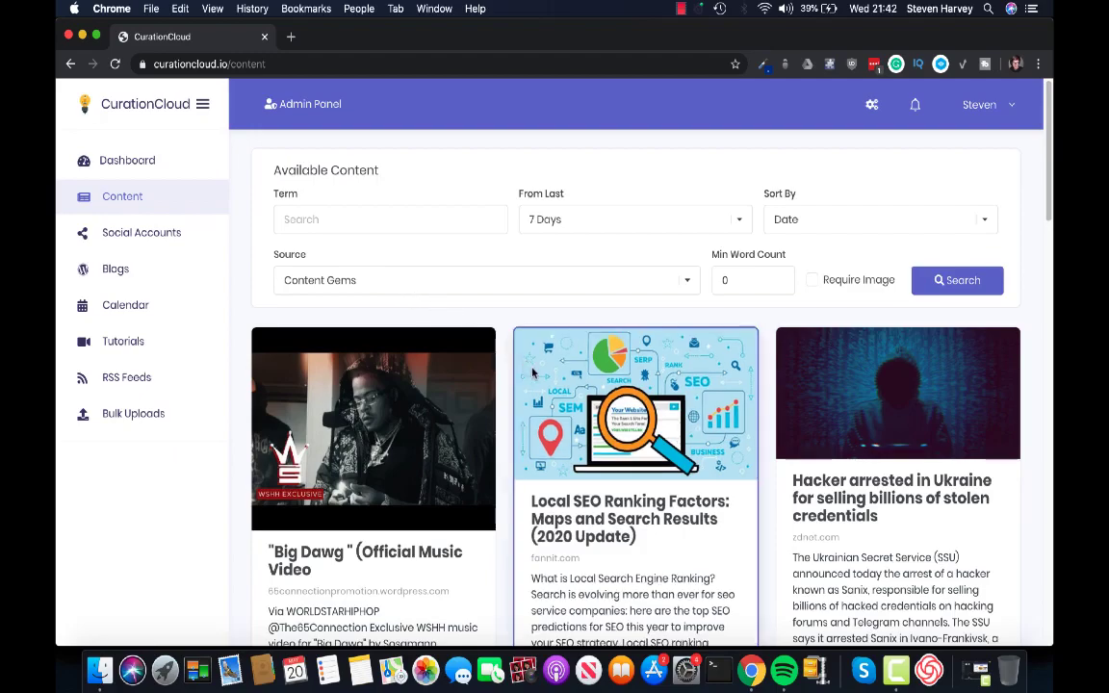
{"action": "scroll", "coordinate": [531, 382], "scroll_direction": "down", "scroll_amount": 5}
{"action": "scroll", "coordinate": [531, 381], "scroll_direction": "down", "scroll_amount": 10}
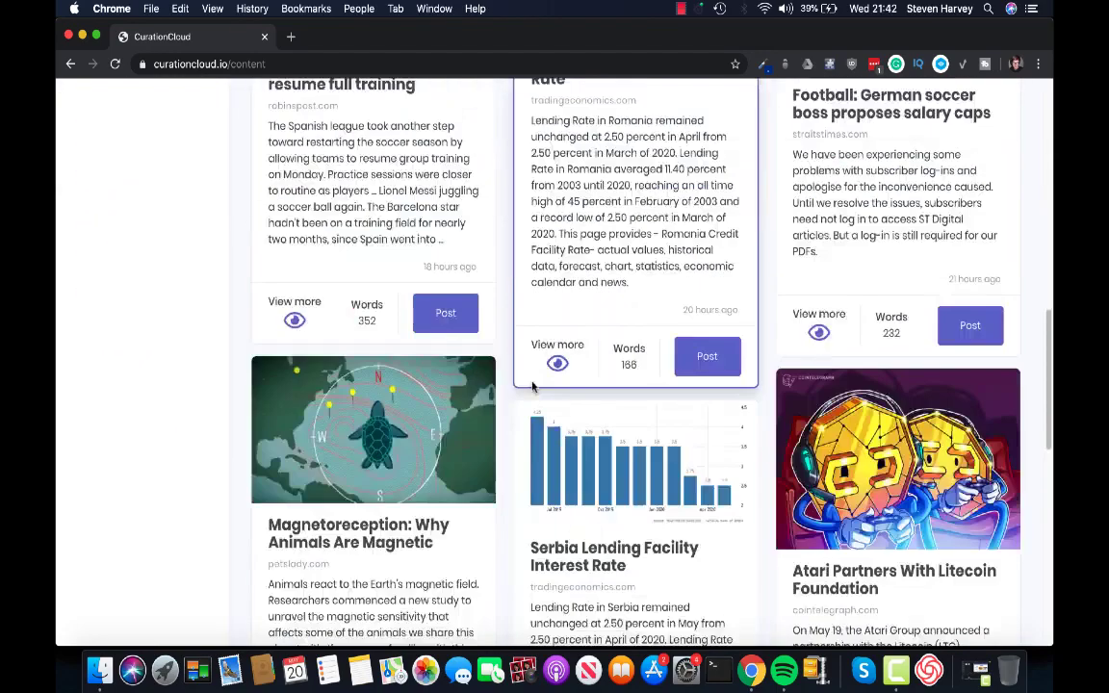
{"action": "scroll", "coordinate": [534, 385], "scroll_direction": "up", "scroll_amount": 15}
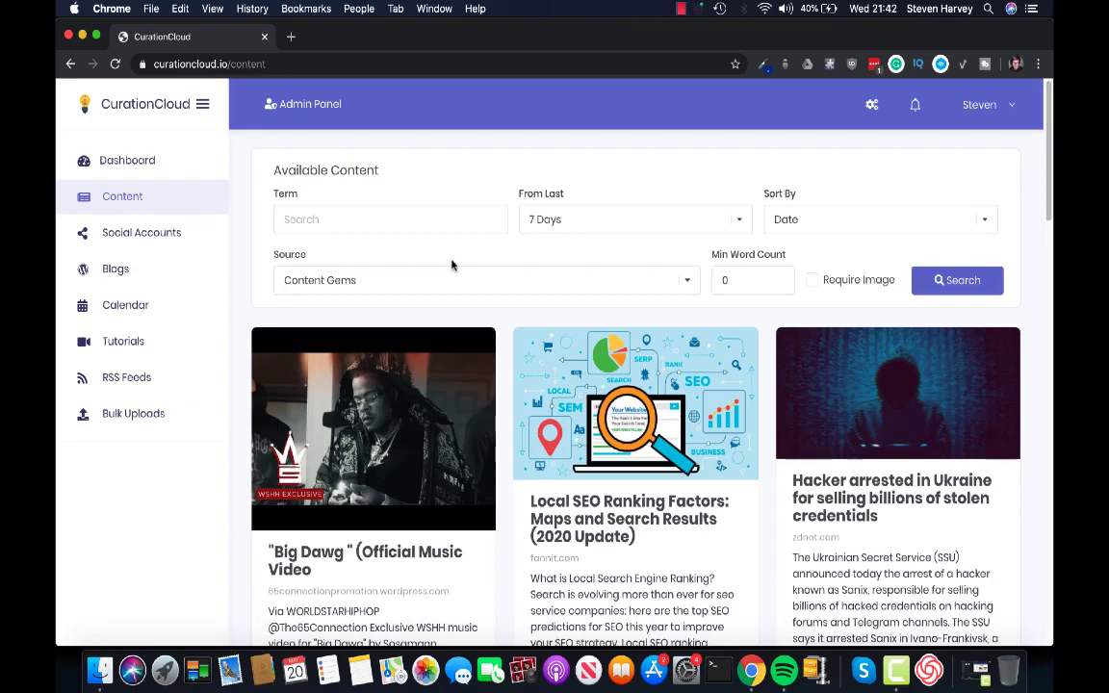
Review the RSS feeds list and the Source options in the content filter
{"action": "left_click", "coordinate": [141, 381]}
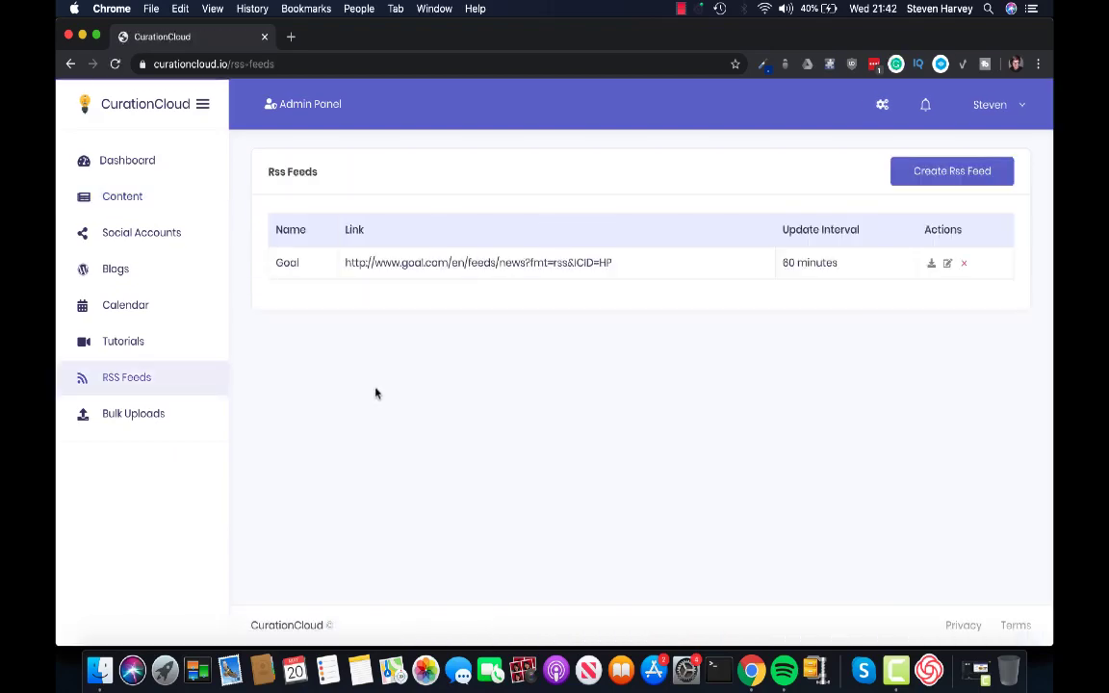
{"action": "left_click", "coordinate": [130, 161]}
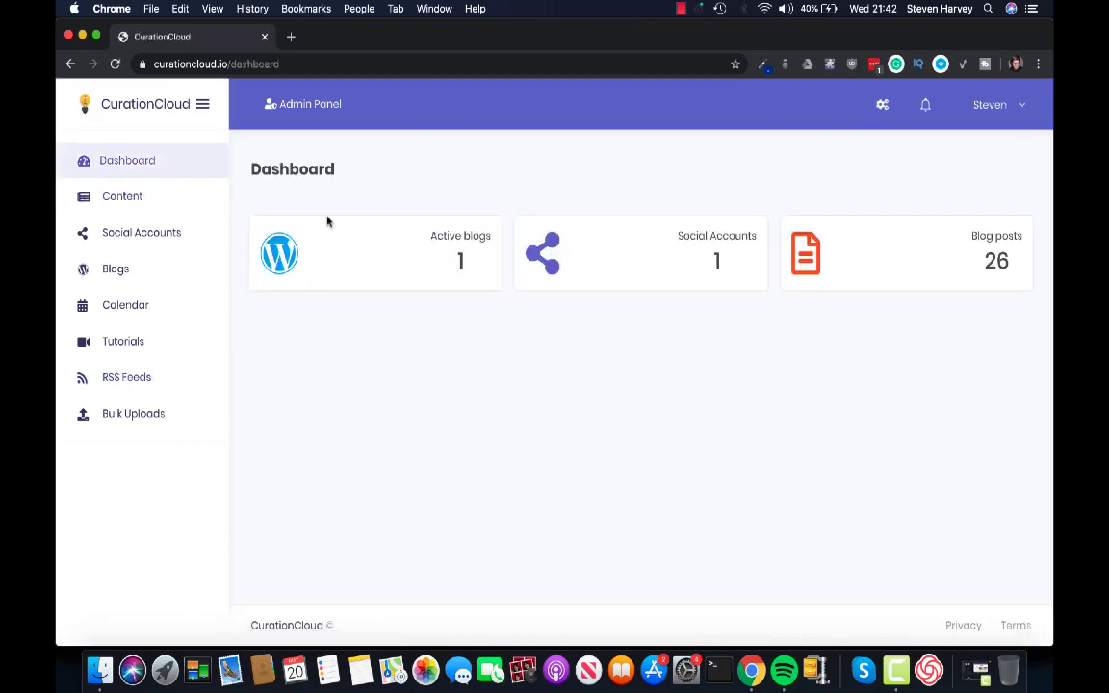
{"action": "left_click", "coordinate": [165, 195]}
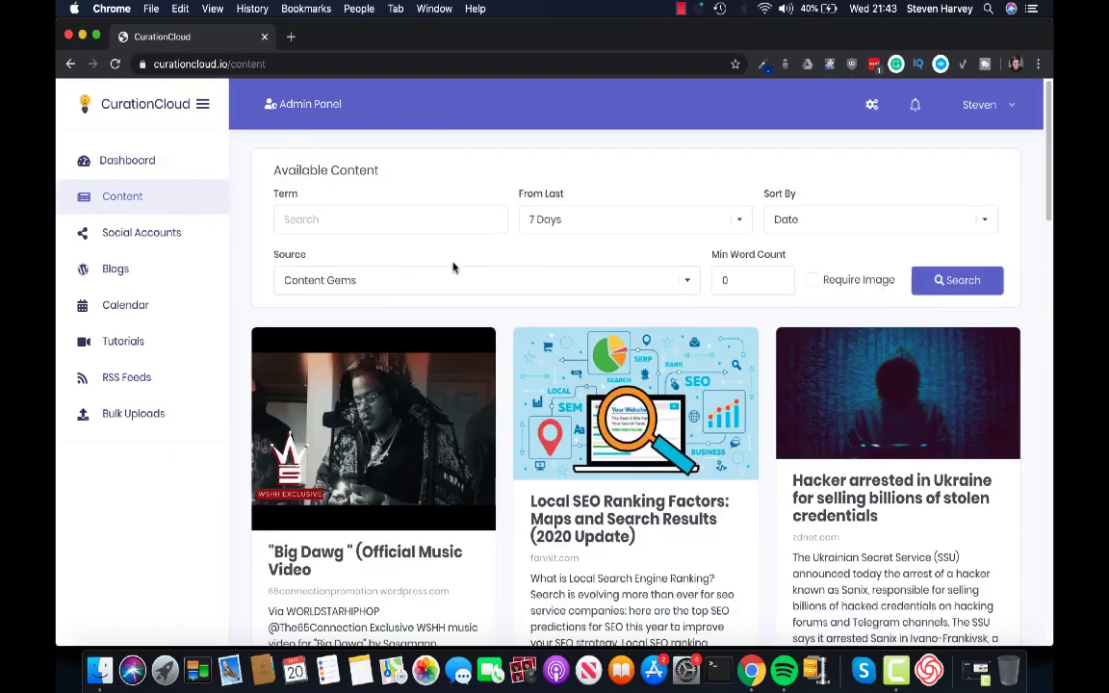
{"action": "left_click", "coordinate": [450, 278]}
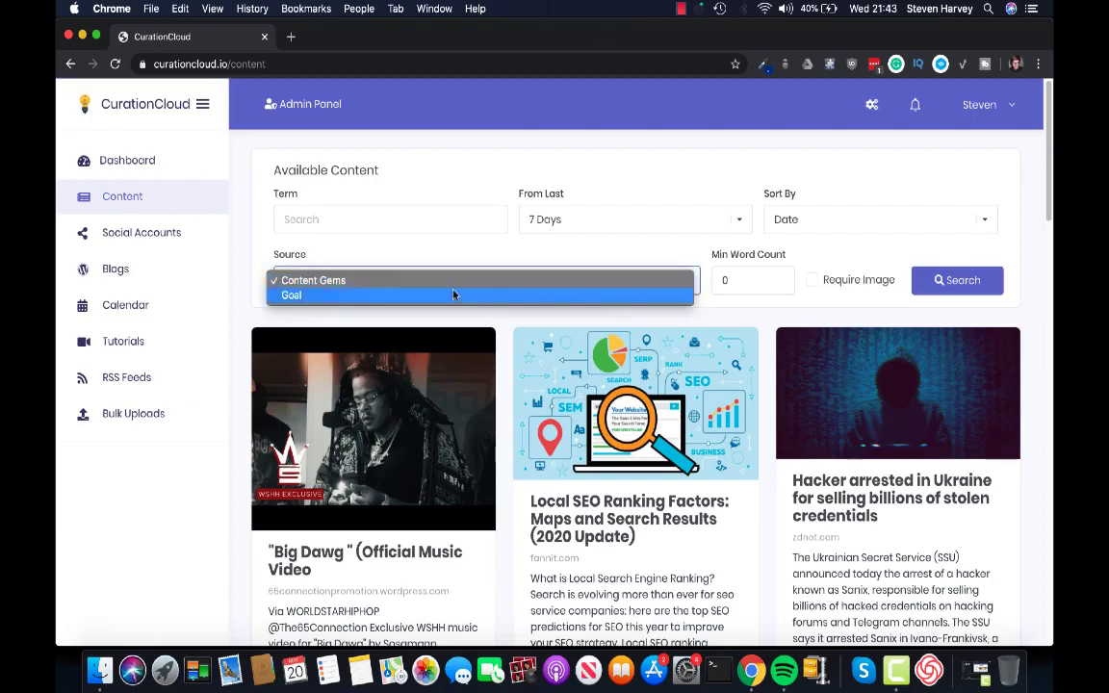
{"action": "left_click", "coordinate": [293, 295]}
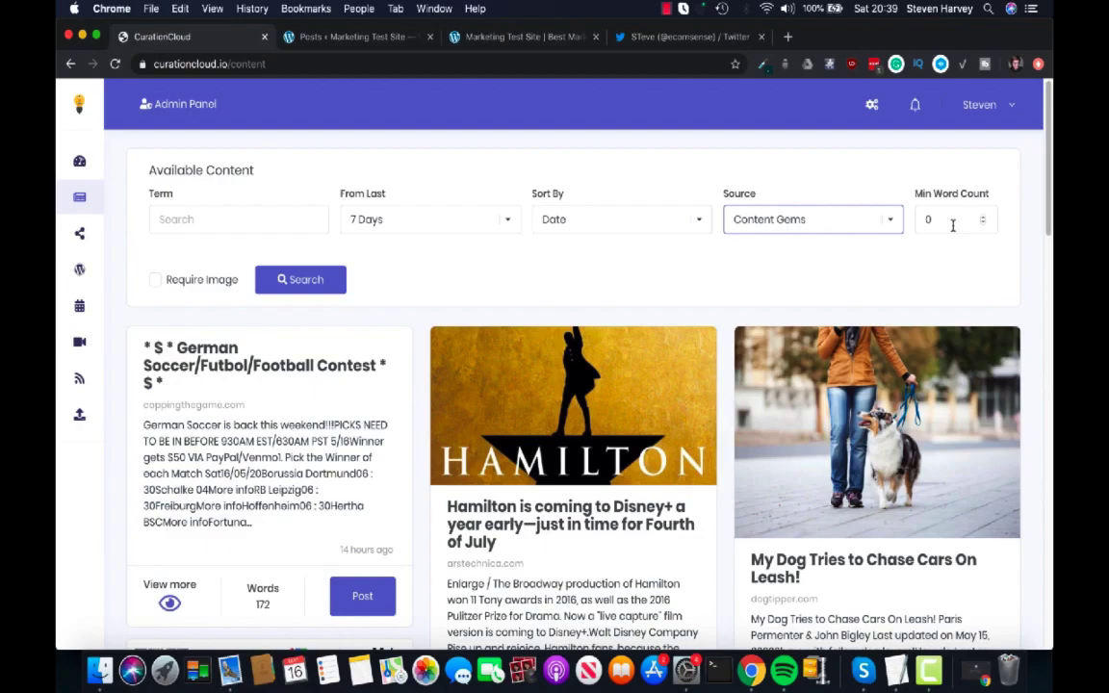
Examine the word counts on the available article cards
{"action": "scroll", "coordinate": [972, 270], "scroll_direction": "down", "scroll_amount": 10}
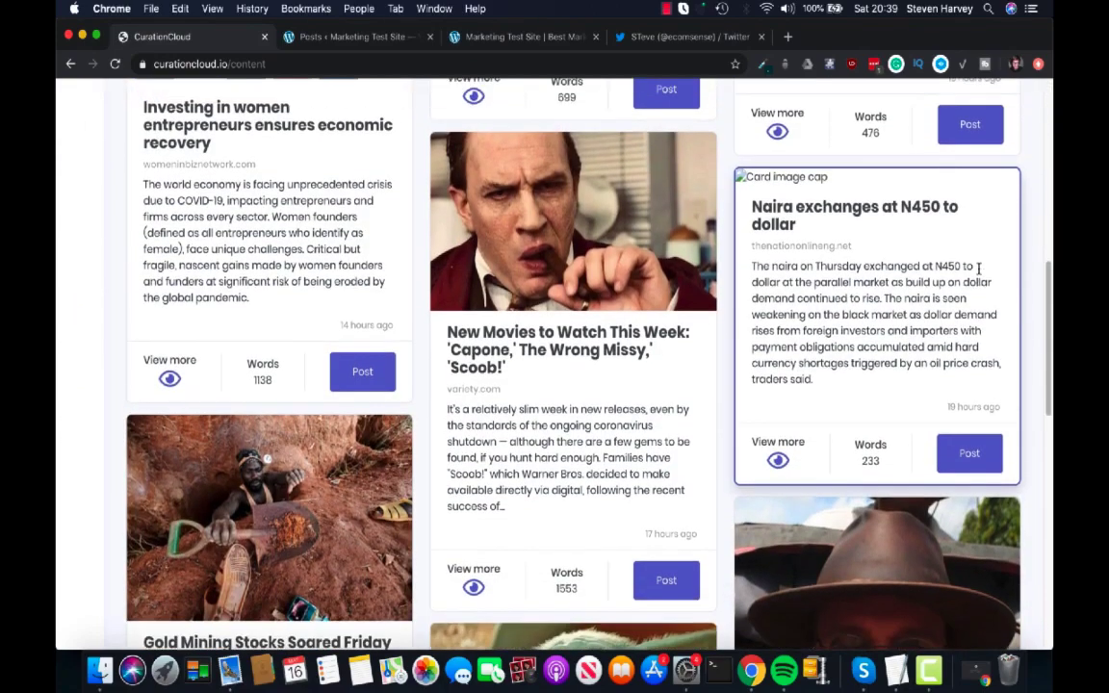
{"action": "scroll", "coordinate": [974, 267], "scroll_direction": "up", "scroll_amount": 8}
{"action": "scroll", "coordinate": [971, 259], "scroll_direction": "up", "scroll_amount": 2}
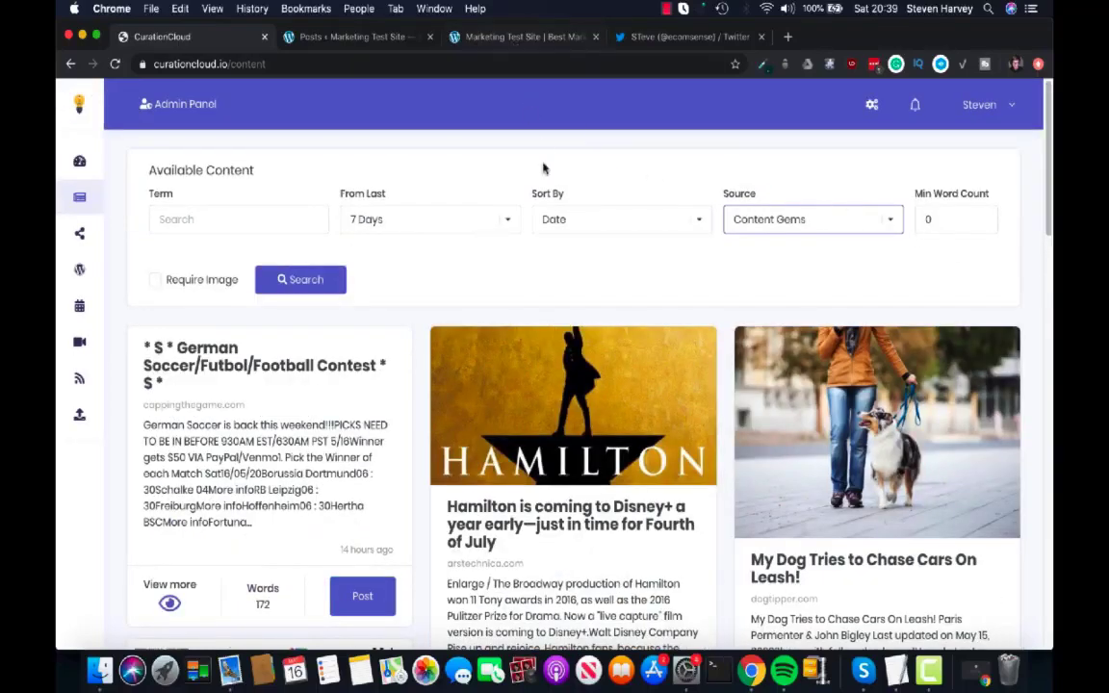
{"action": "scroll", "coordinate": [710, 337], "scroll_direction": "down", "scroll_amount": 4}
{"action": "scroll", "coordinate": [710, 337], "scroll_direction": "up", "scroll_amount": 4}
Compare the posts on the Marketing Test Site home page with the article cards in CurationCloud
{"action": "left_click", "coordinate": [468, 38]}
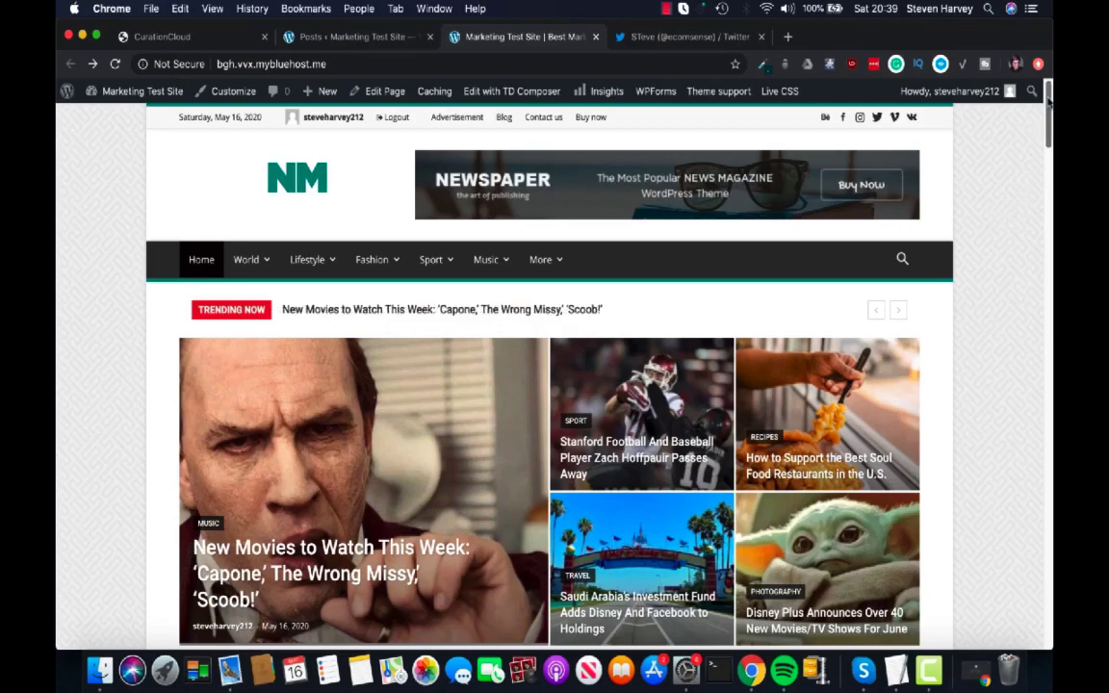
{"action": "scroll", "coordinate": [1049, 103], "scroll_direction": "down", "scroll_amount": 1}
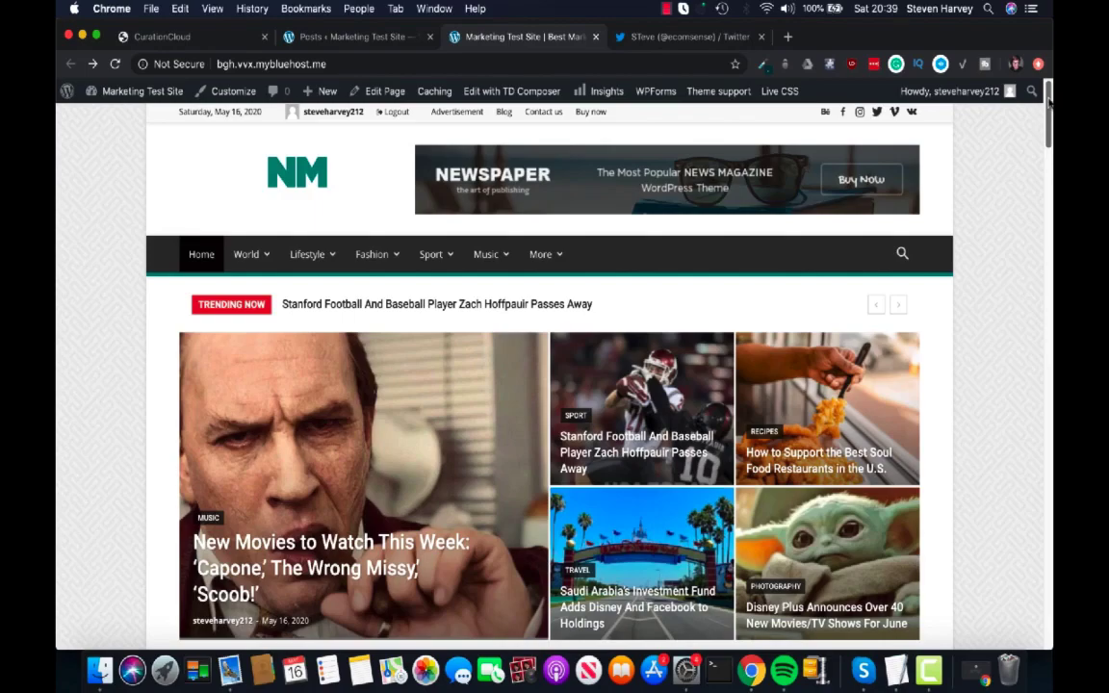
{"action": "mouse_move", "coordinate": [1049, 104]}
{"action": "left_mouse_down"}
{"action": "mouse_move", "coordinate": [1051, 289]}
{"action": "mouse_move", "coordinate": [1049, 93]}
{"action": "mouse_move", "coordinate": [1050, 107]}
{"action": "left_mouse_up"}
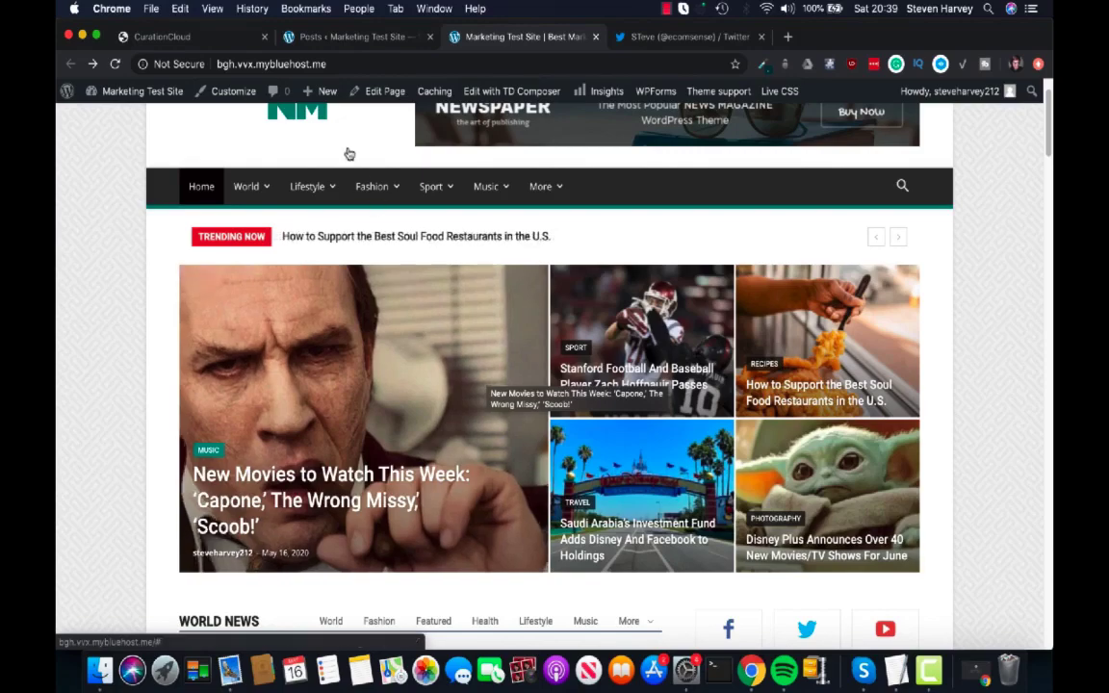
{"action": "left_click", "coordinate": [237, 42]}
{"action": "scroll", "coordinate": [666, 409], "scroll_direction": "down", "scroll_amount": 6}
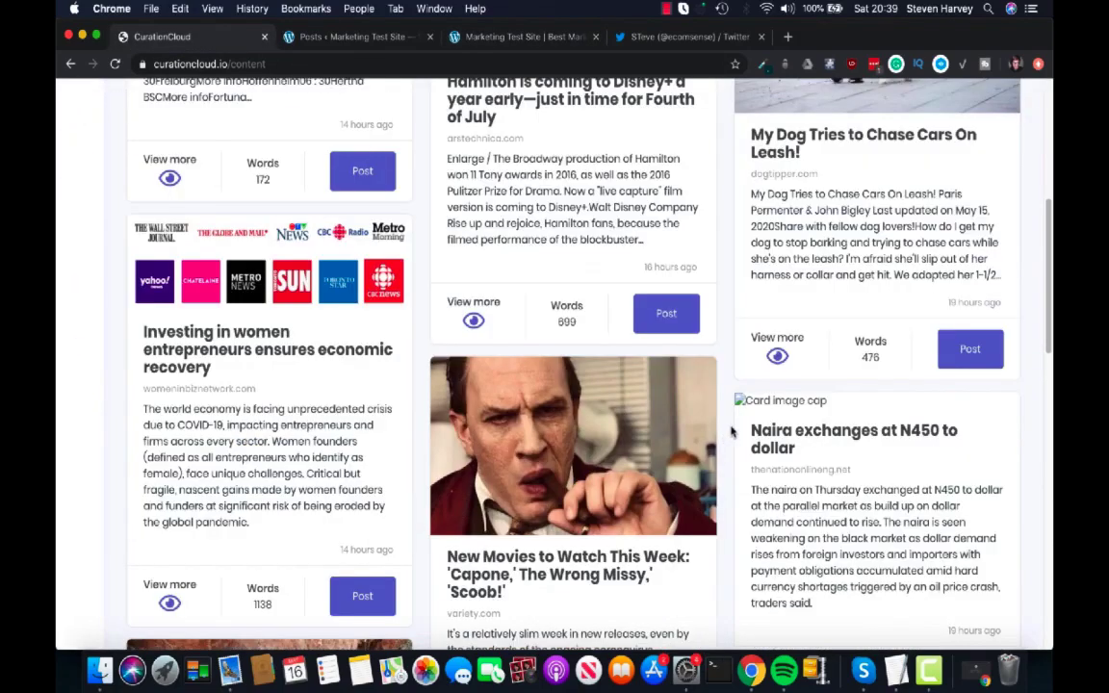
{"action": "scroll", "coordinate": [602, 414], "scroll_direction": "down", "scroll_amount": 3}
{"action": "scroll", "coordinate": [608, 375], "scroll_direction": "up", "scroll_amount": 3}
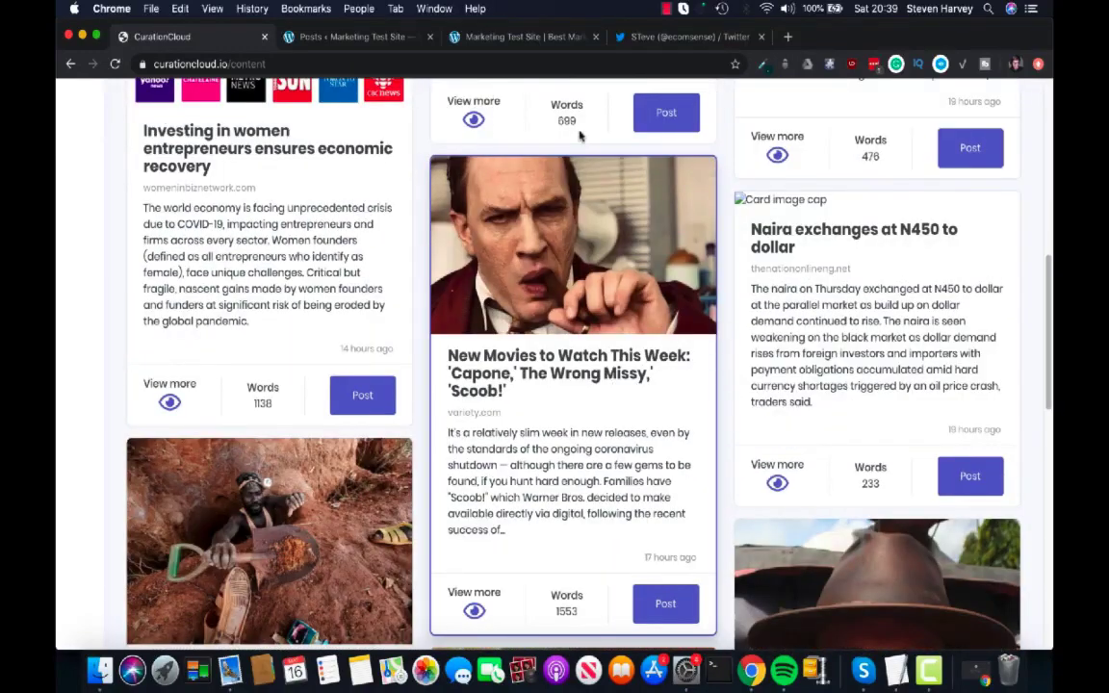
{"action": "left_click", "coordinate": [500, 39]}
{"action": "scroll", "coordinate": [1022, 333], "scroll_direction": "down", "scroll_amount": 1}
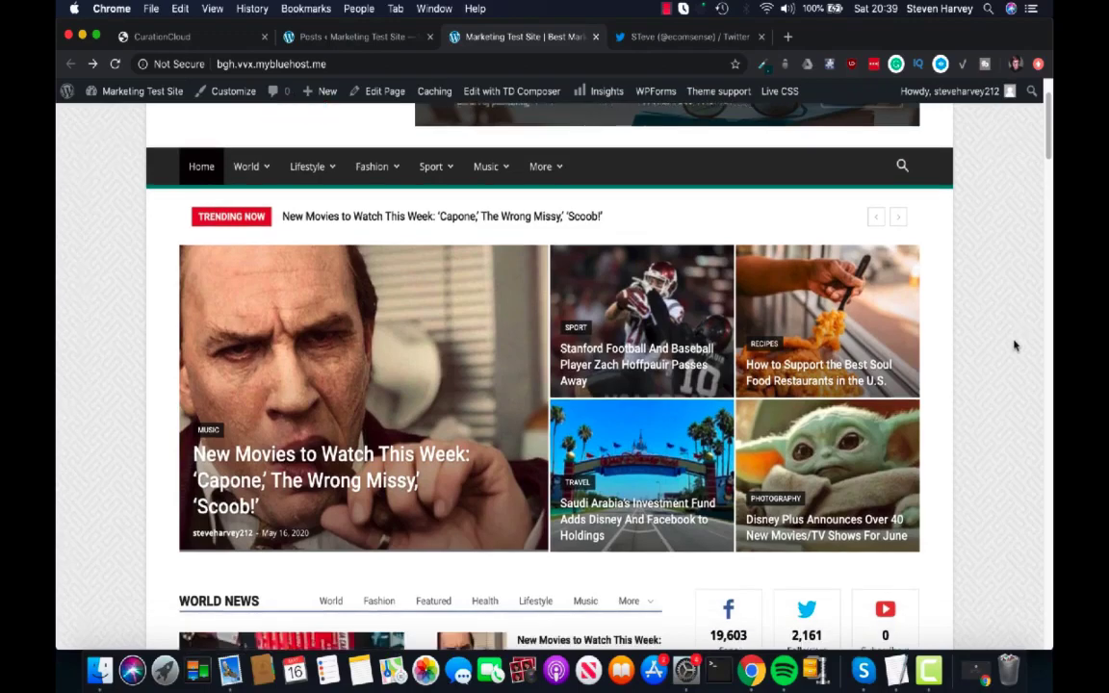
{"action": "scroll", "coordinate": [1007, 339], "scroll_direction": "down", "scroll_amount": 1}
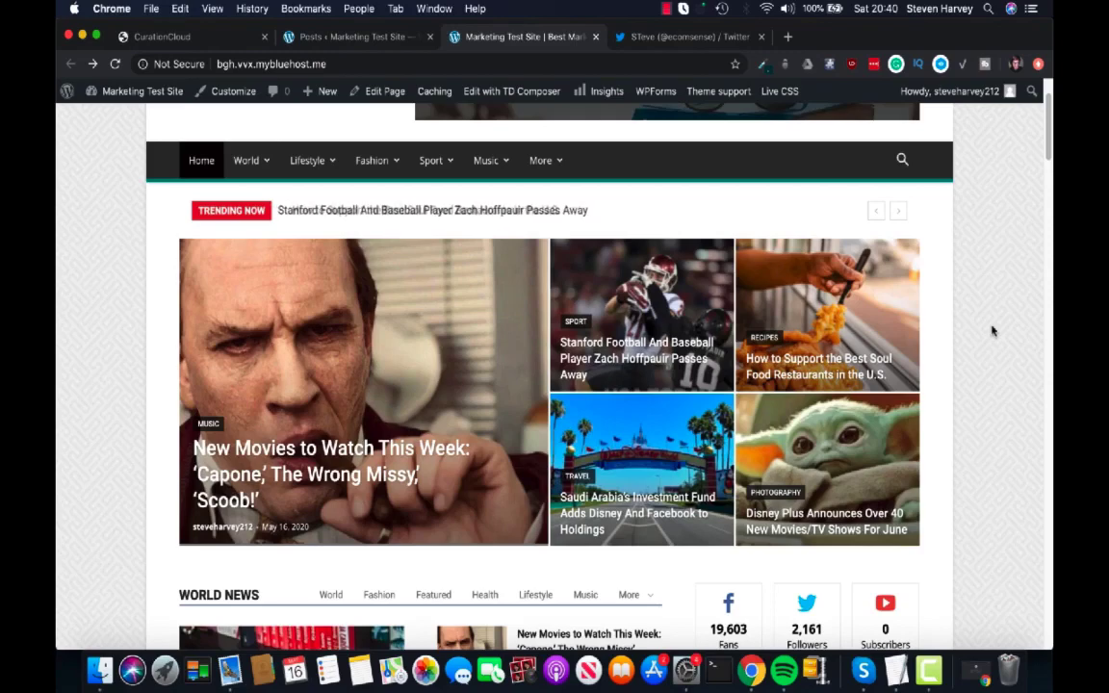
Return to CurationCloud, search for "content marketing" articles from Any time period with an image required, and look through the results
{"action": "left_click", "coordinate": [182, 37]}
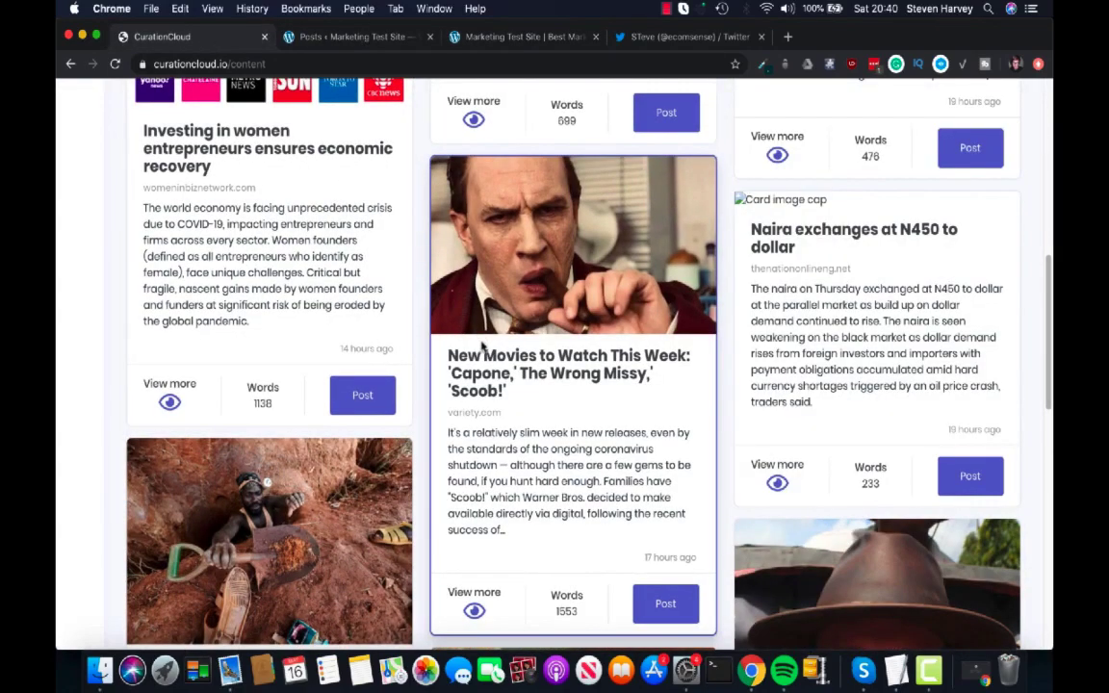
{"action": "scroll", "coordinate": [481, 348], "scroll_direction": "up", "scroll_amount": 15}
{"action": "left_click", "coordinate": [277, 220]}
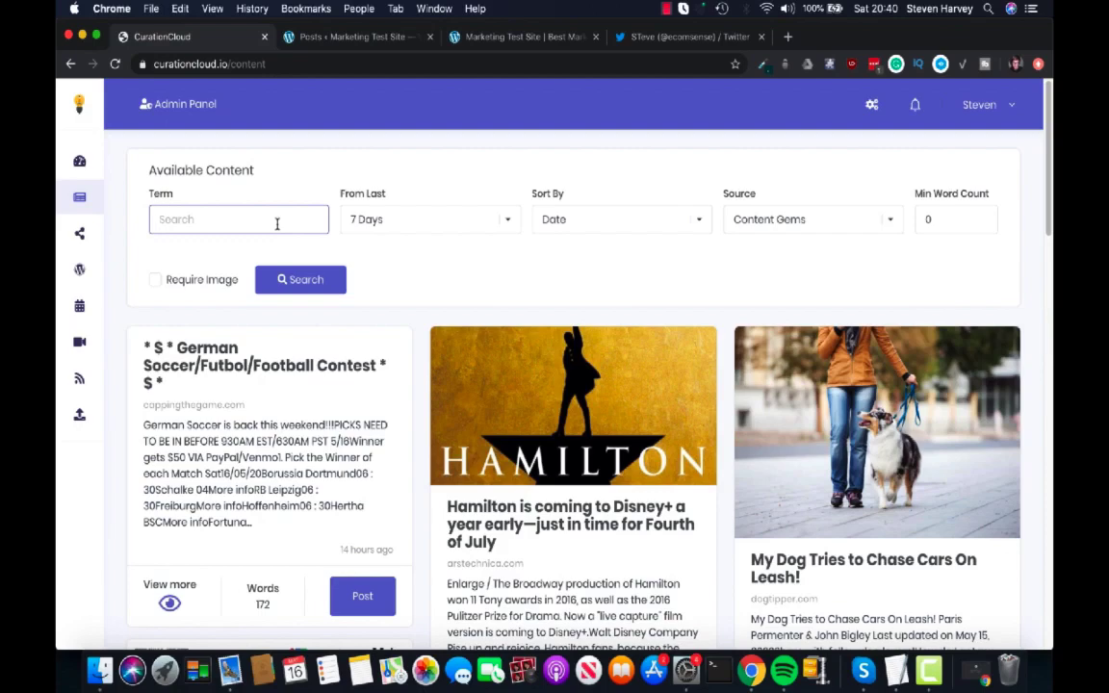
{"action": "type", "text": "content marketing"}
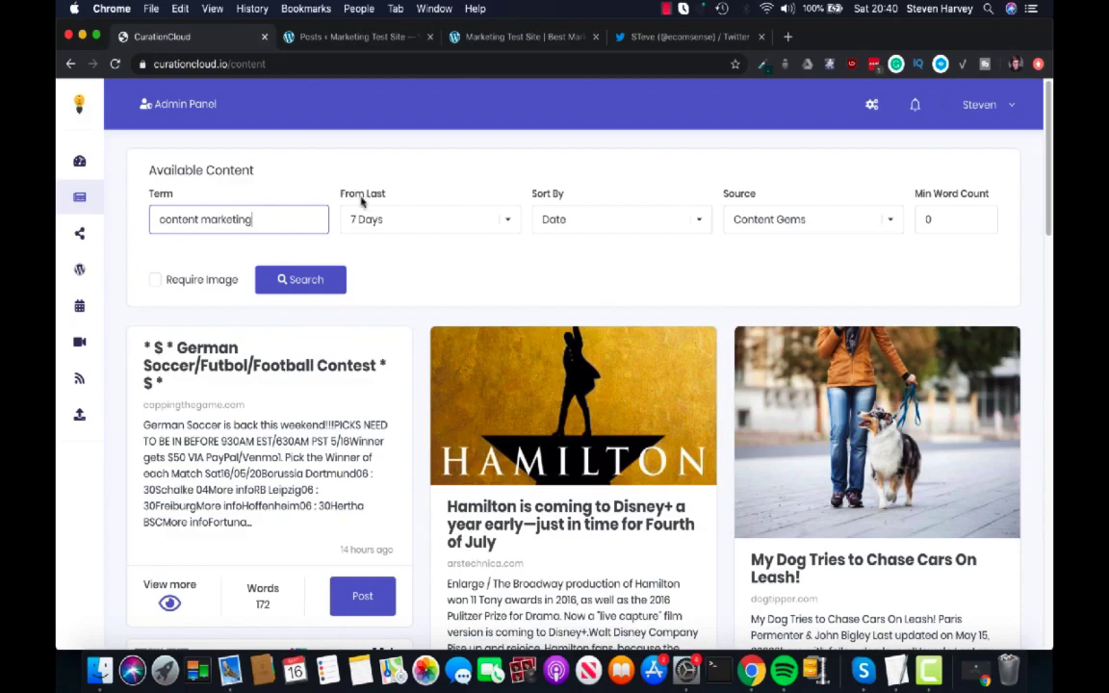
{"action": "left_click", "coordinate": [385, 217]}
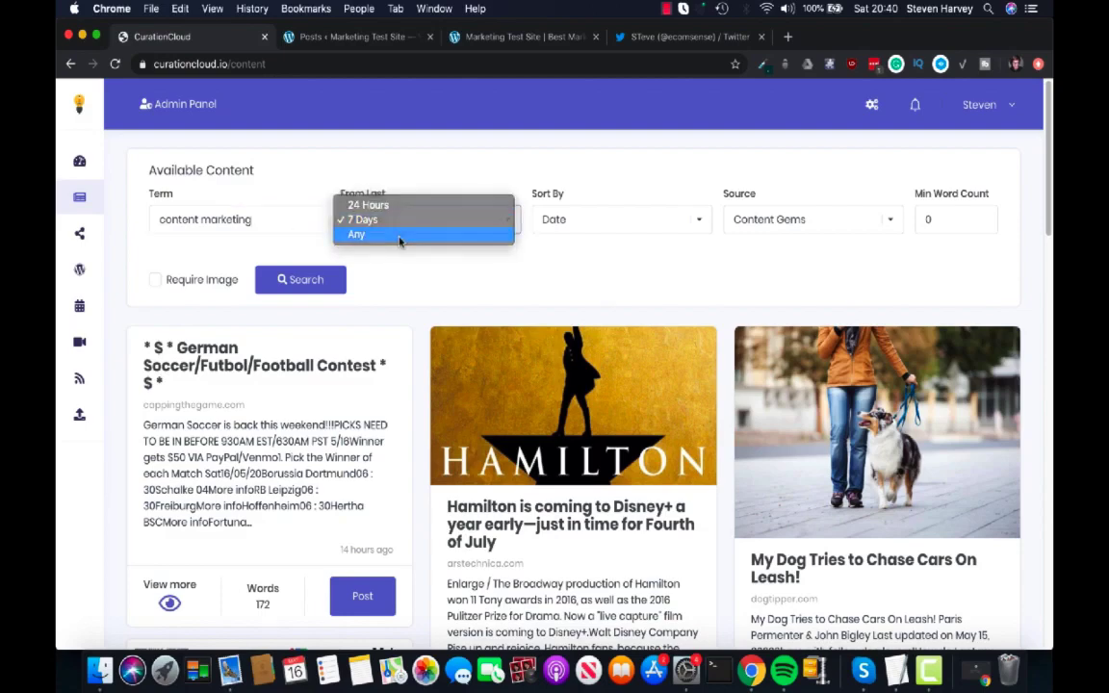
{"action": "left_click", "coordinate": [398, 235]}
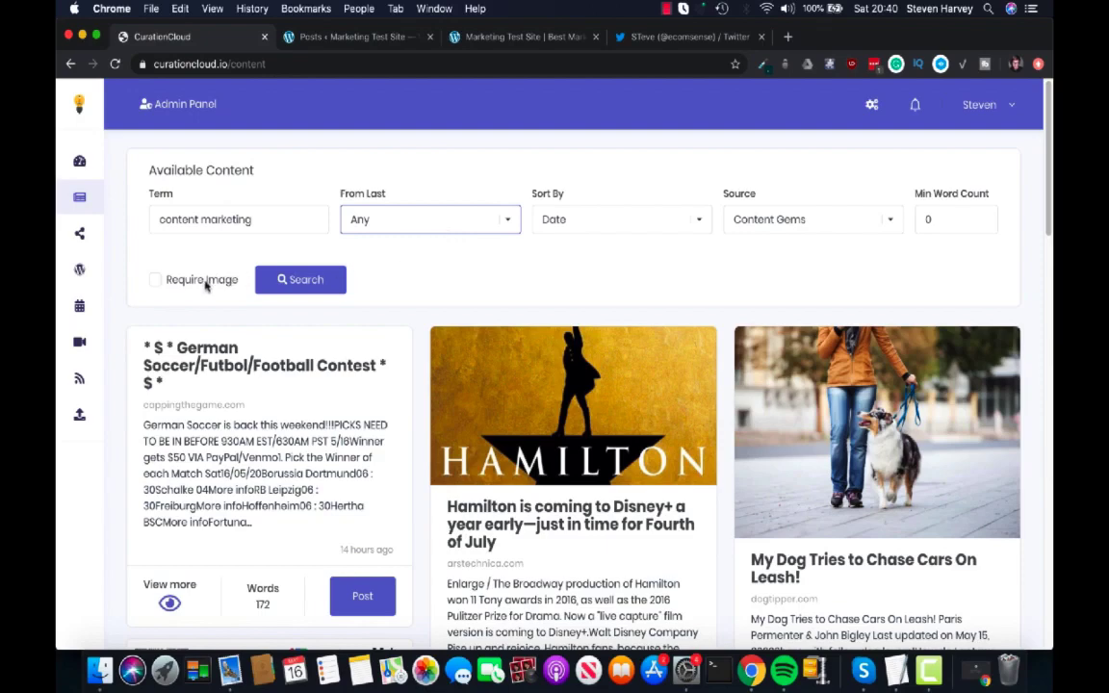
{"action": "left_click", "coordinate": [155, 279]}
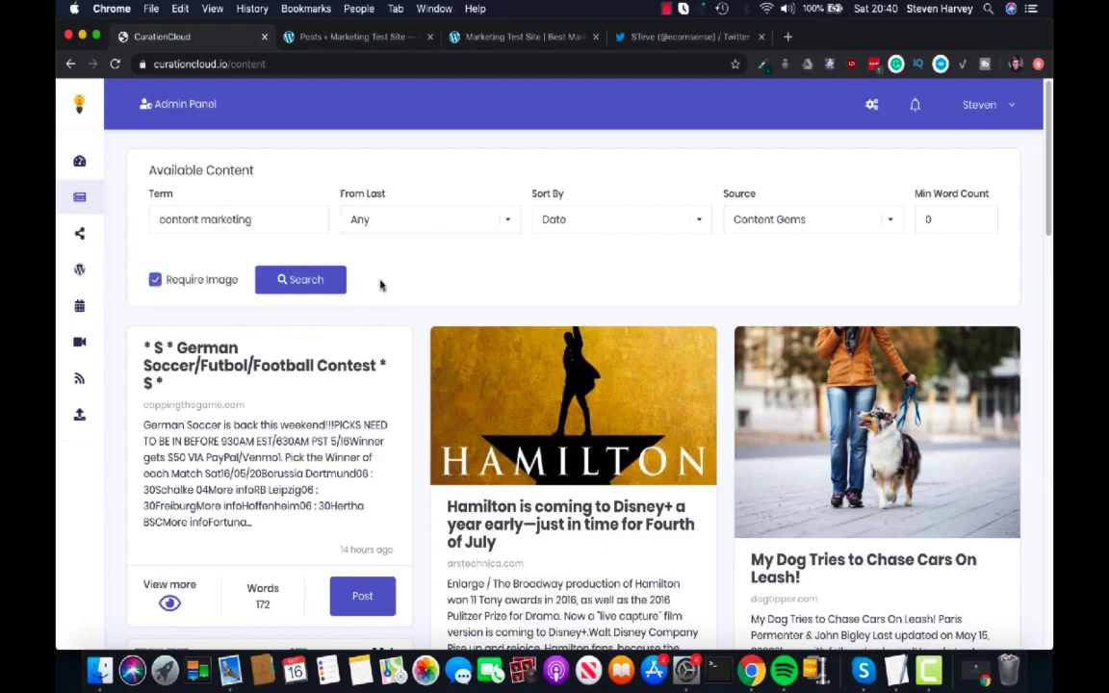
{"action": "left_click", "coordinate": [306, 280]}
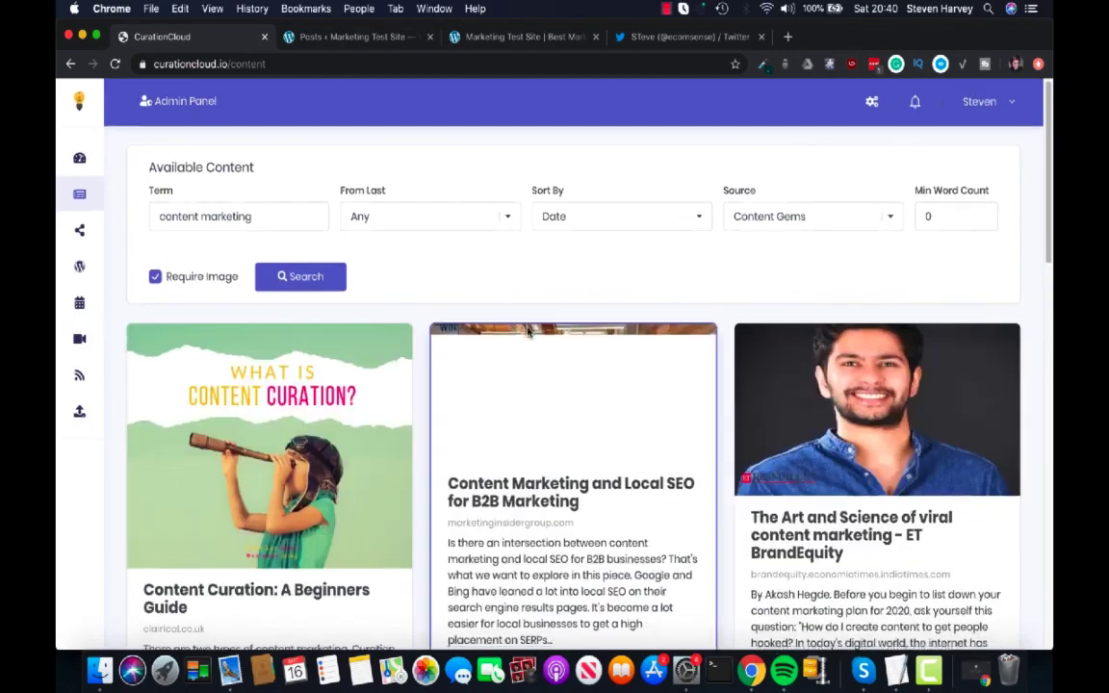
{"action": "scroll", "coordinate": [491, 303], "scroll_direction": "down", "scroll_amount": 2}
{"action": "scroll", "coordinate": [537, 339], "scroll_direction": "down", "scroll_amount": 4}
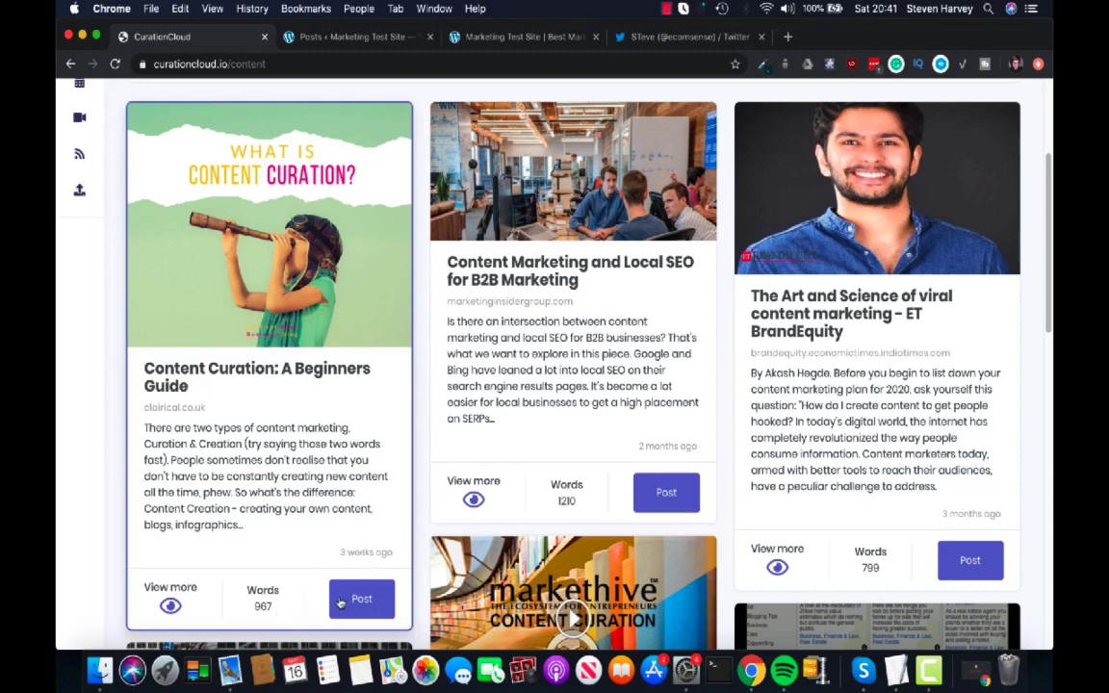
Start a new post from the "Content Curation: A Beginners Guide" article in the search results
{"action": "scroll", "coordinate": [343, 500], "scroll_direction": "up", "scroll_amount": 5}
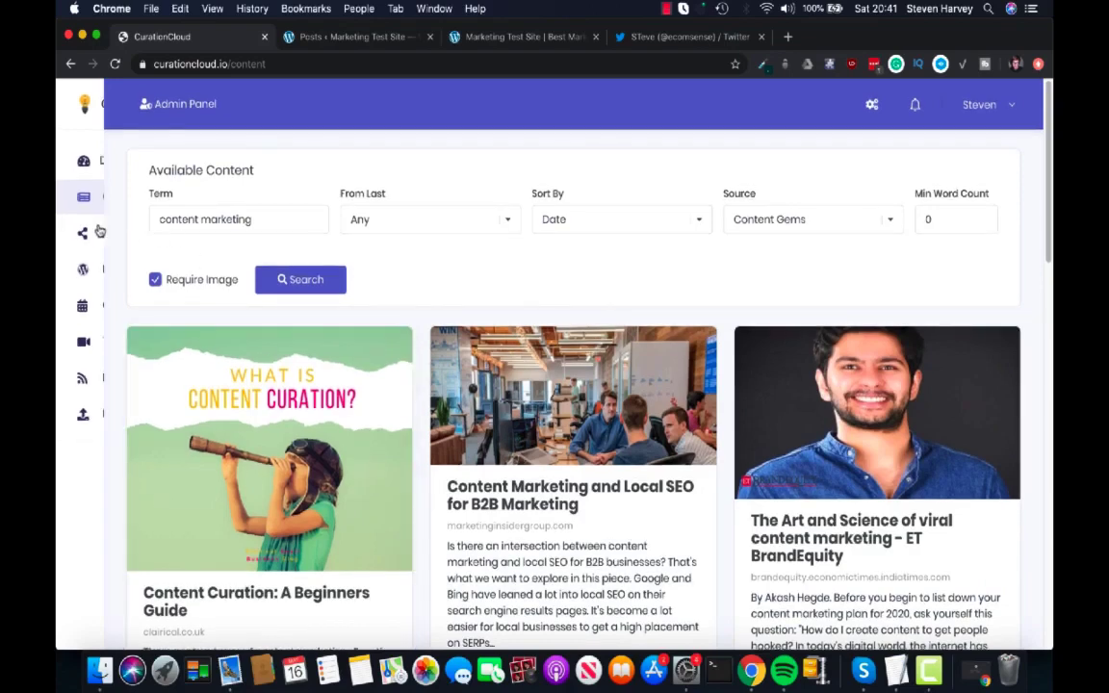
{"action": "mouse_move", "coordinate": [144, 243]}
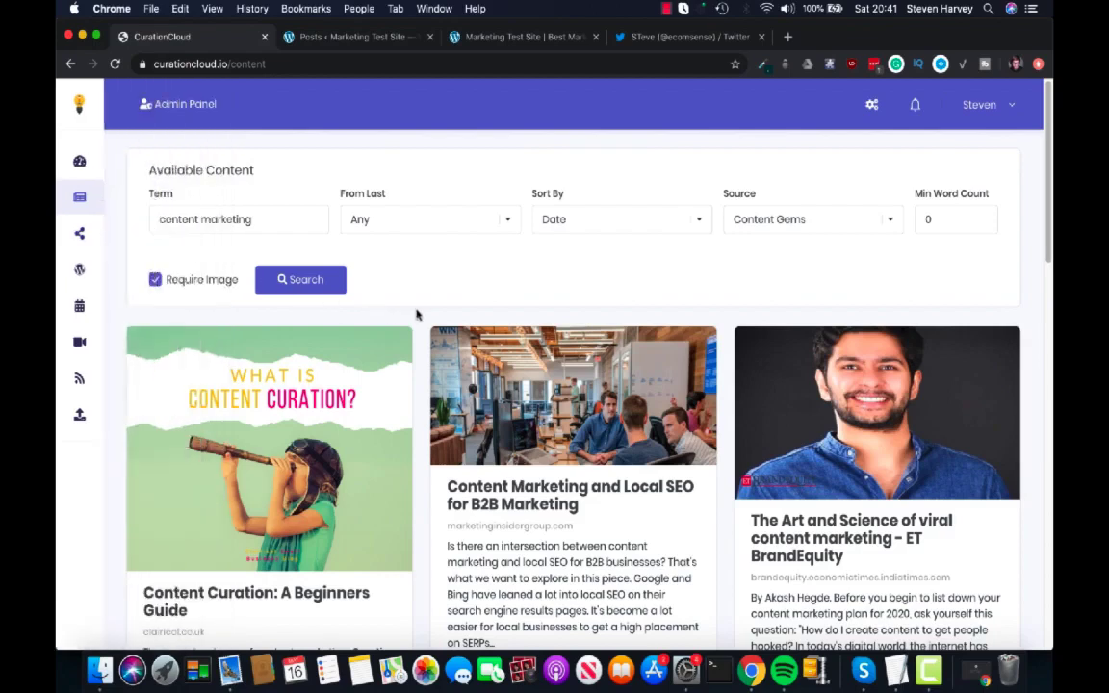
{"action": "mouse_move", "coordinate": [130, 347]}
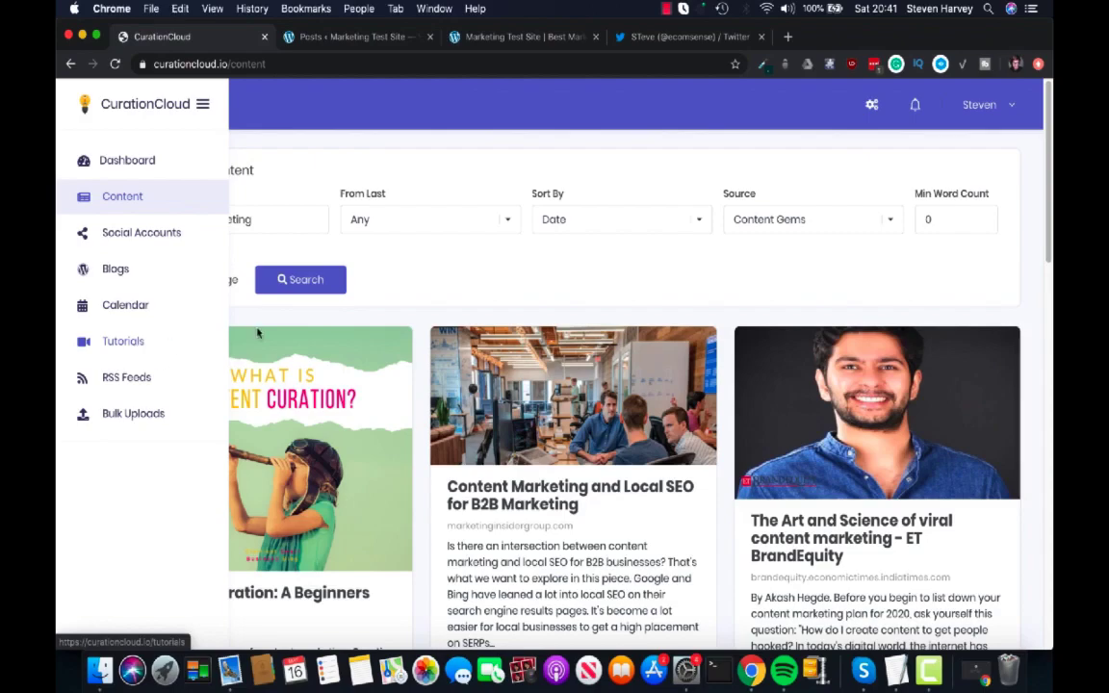
{"action": "scroll", "coordinate": [376, 370], "scroll_direction": "down", "scroll_amount": 3}
{"action": "scroll", "coordinate": [369, 386], "scroll_direction": "down", "scroll_amount": 3}
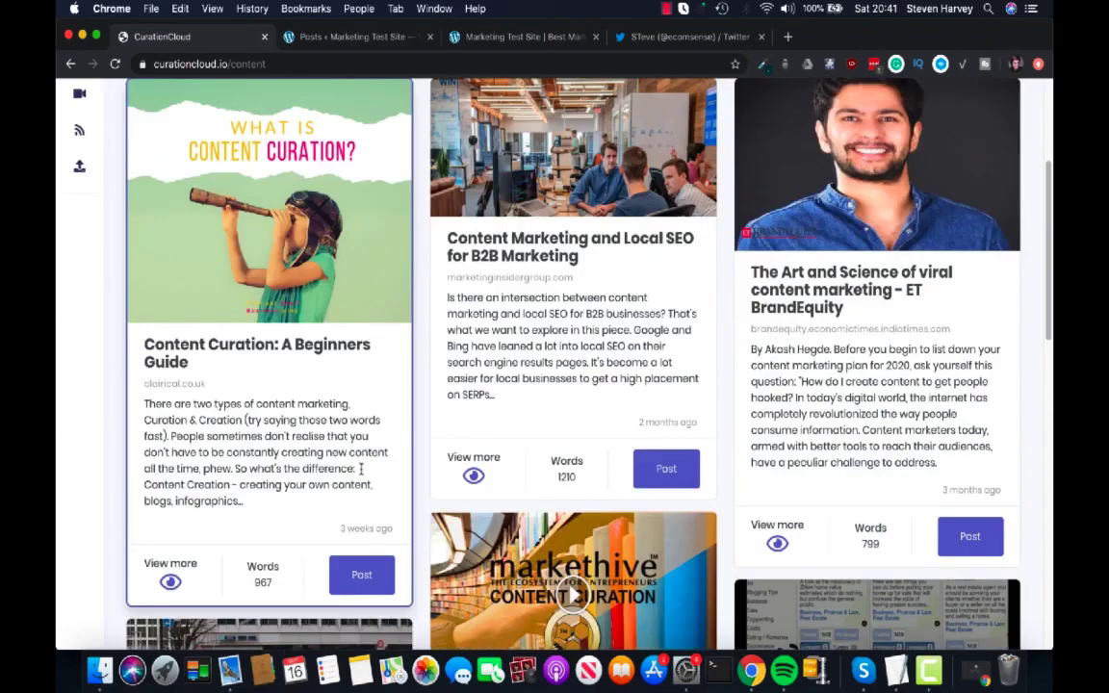
{"action": "left_click", "coordinate": [362, 576]}
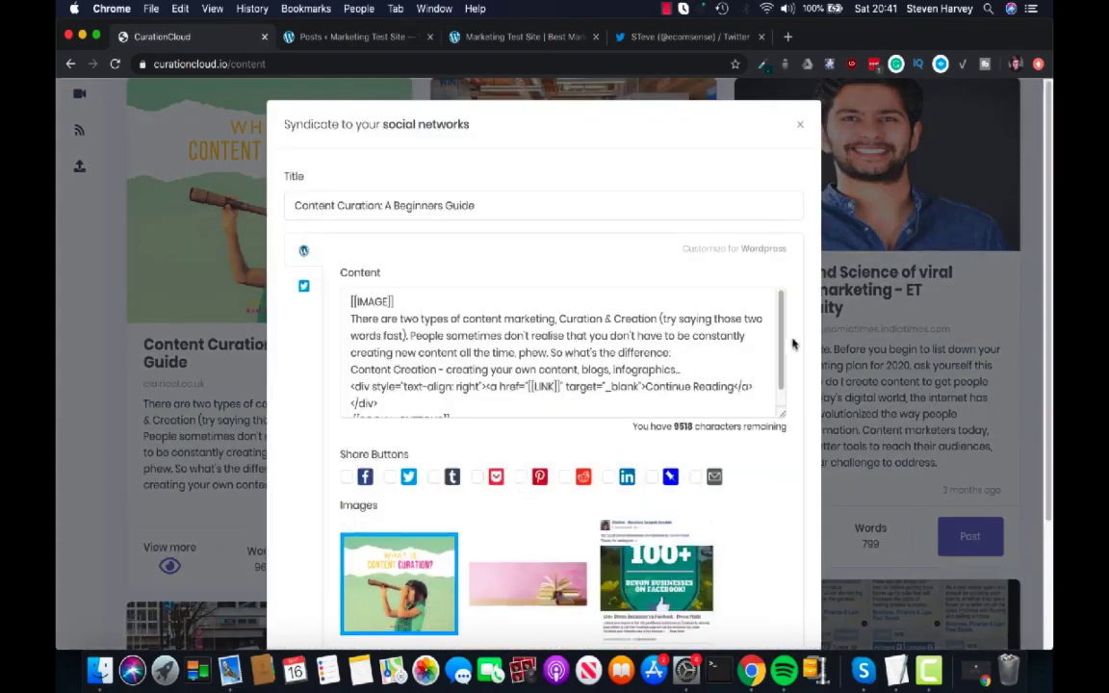
Review the WordPress version of the post, including its content template, share buttons and images
{"action": "scroll", "coordinate": [686, 229], "scroll_direction": "down", "scroll_amount": 1}
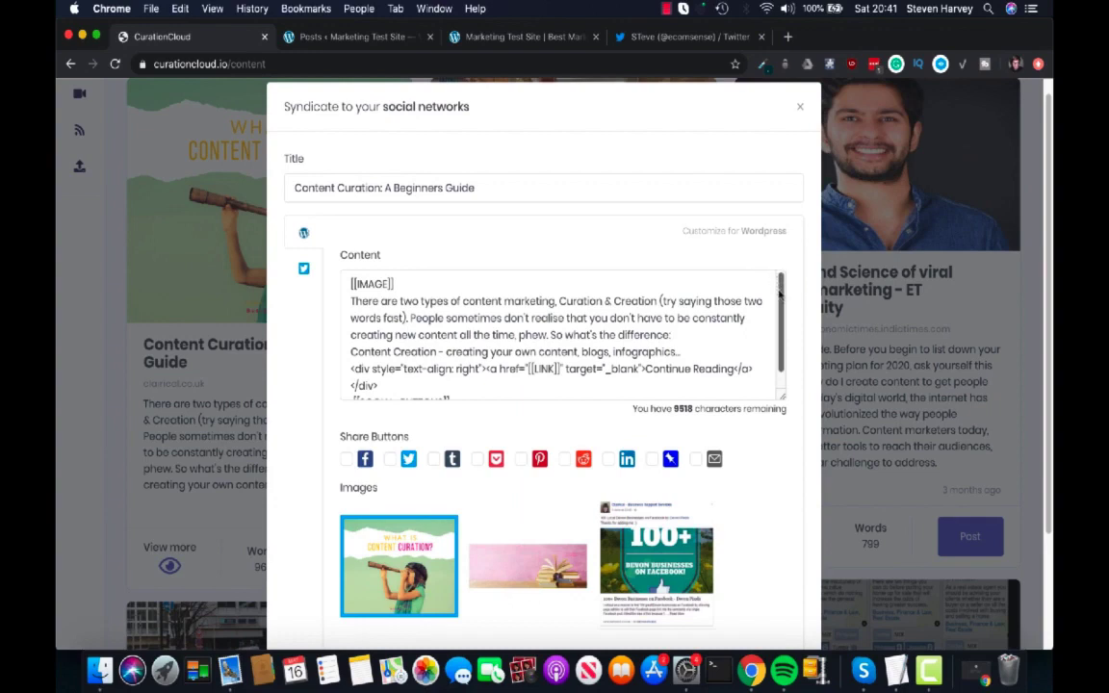
{"action": "left_click", "coordinate": [304, 271]}
{"action": "left_click", "coordinate": [304, 234]}
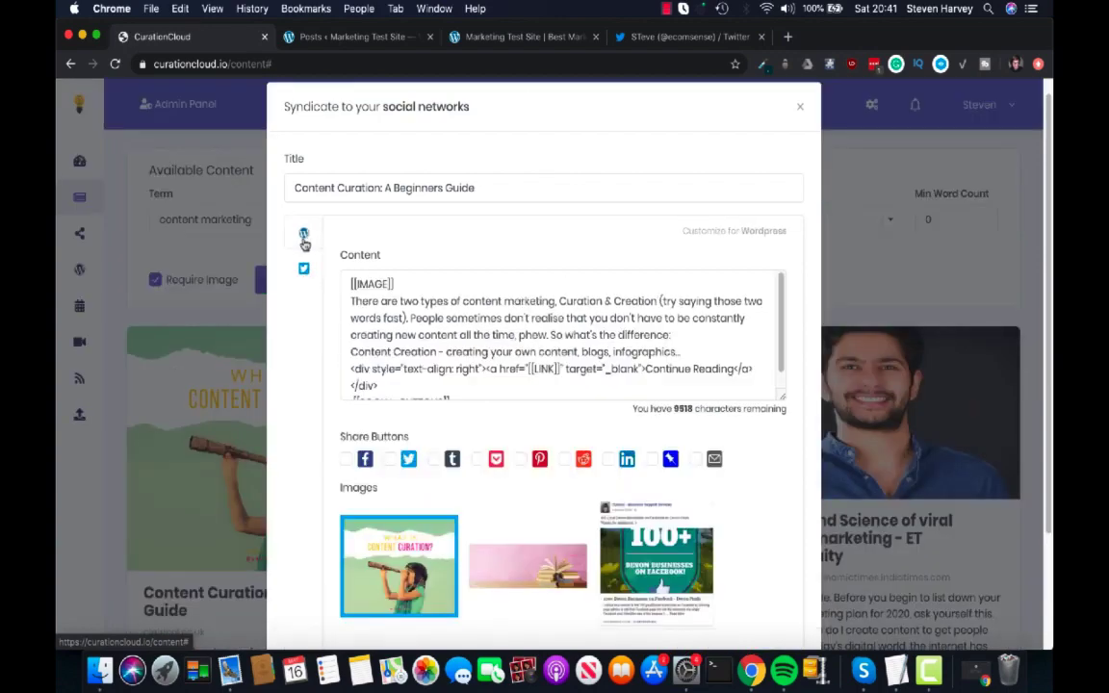
{"action": "mouse_move", "coordinate": [781, 320]}
{"action": "left_mouse_down"}
{"action": "mouse_move", "coordinate": [783, 335]}
{"action": "mouse_move", "coordinate": [778, 303]}
{"action": "left_mouse_up"}
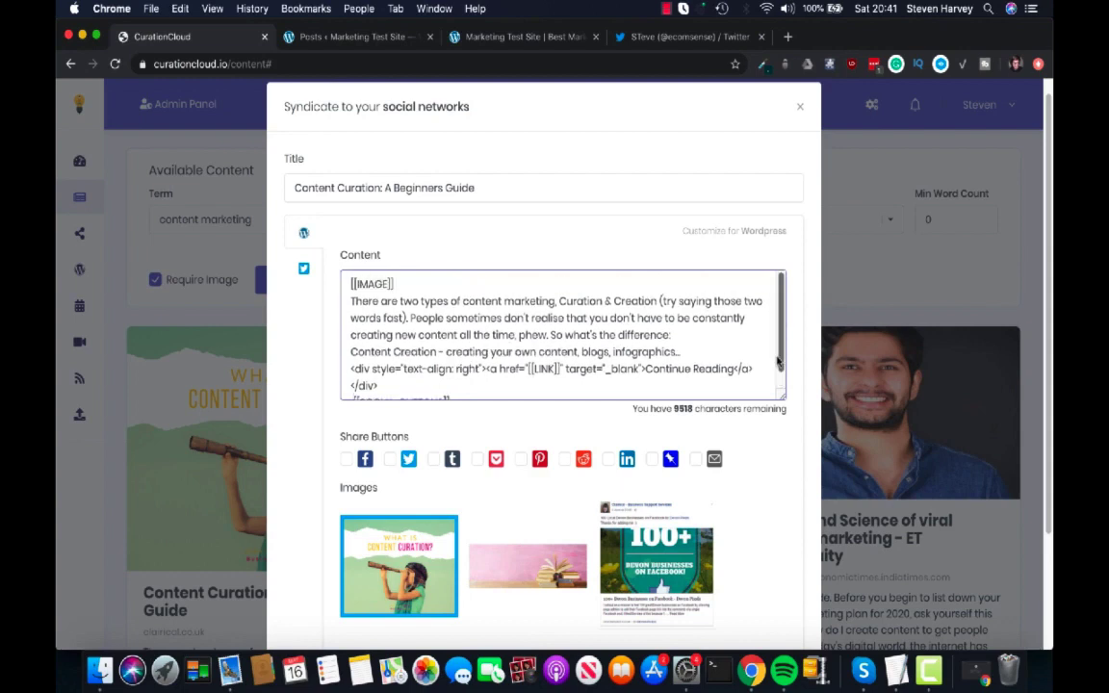
{"action": "scroll", "coordinate": [542, 415], "scroll_direction": "down", "scroll_amount": 2}
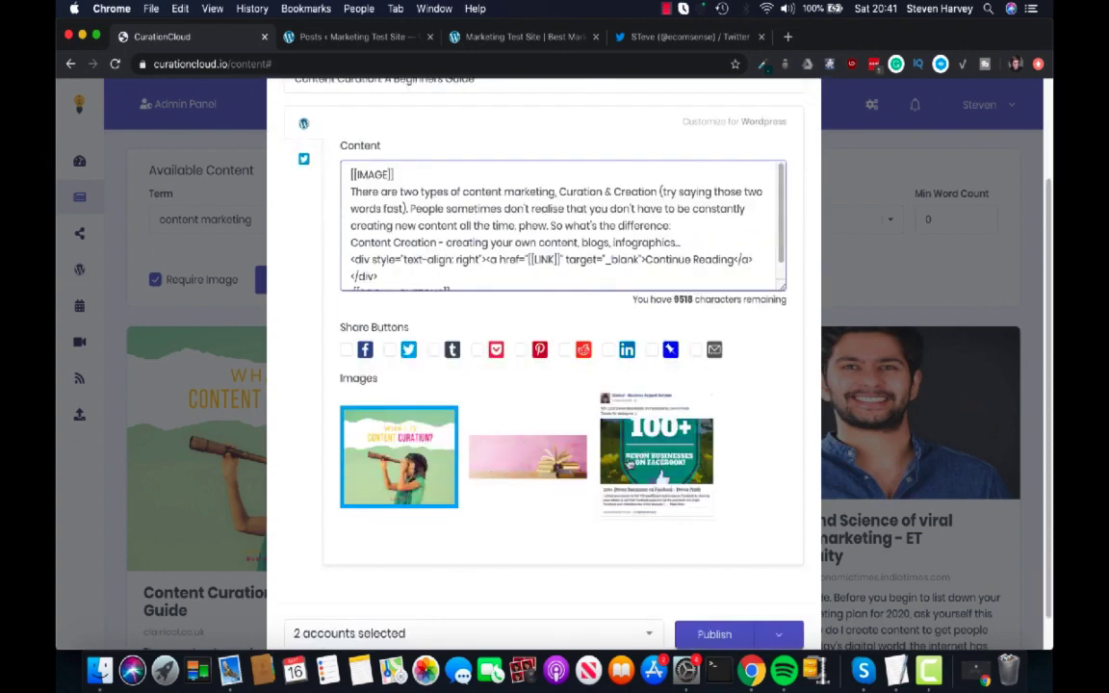
Try adding the pink book image to the Twitter version, and return to the WordPress version
{"action": "left_click", "coordinate": [304, 162]}
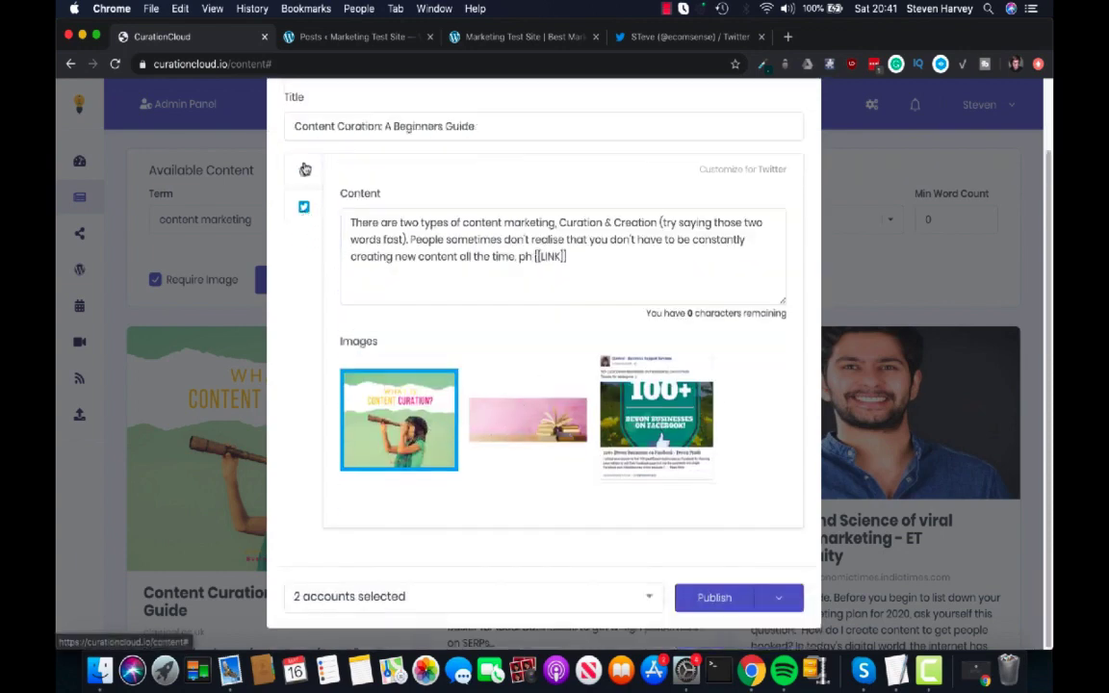
{"action": "left_click", "coordinate": [515, 425]}
{"action": "left_click", "coordinate": [617, 426]}
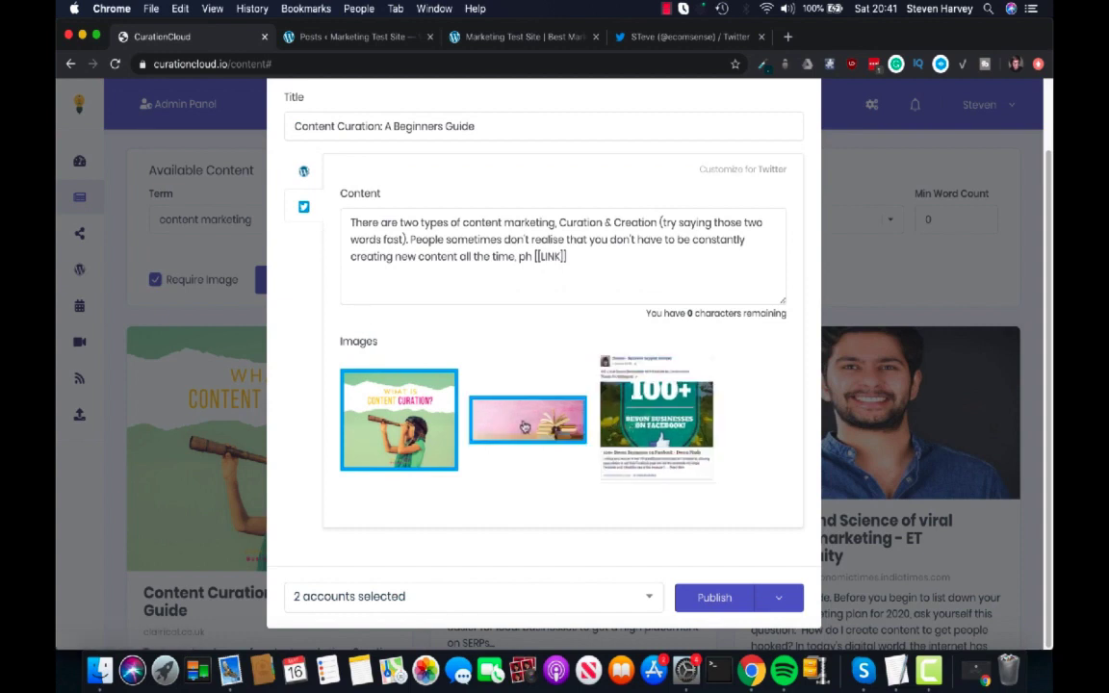
{"action": "left_click", "coordinate": [303, 172]}
{"action": "scroll", "coordinate": [355, 262], "scroll_direction": "down", "scroll_amount": 2}
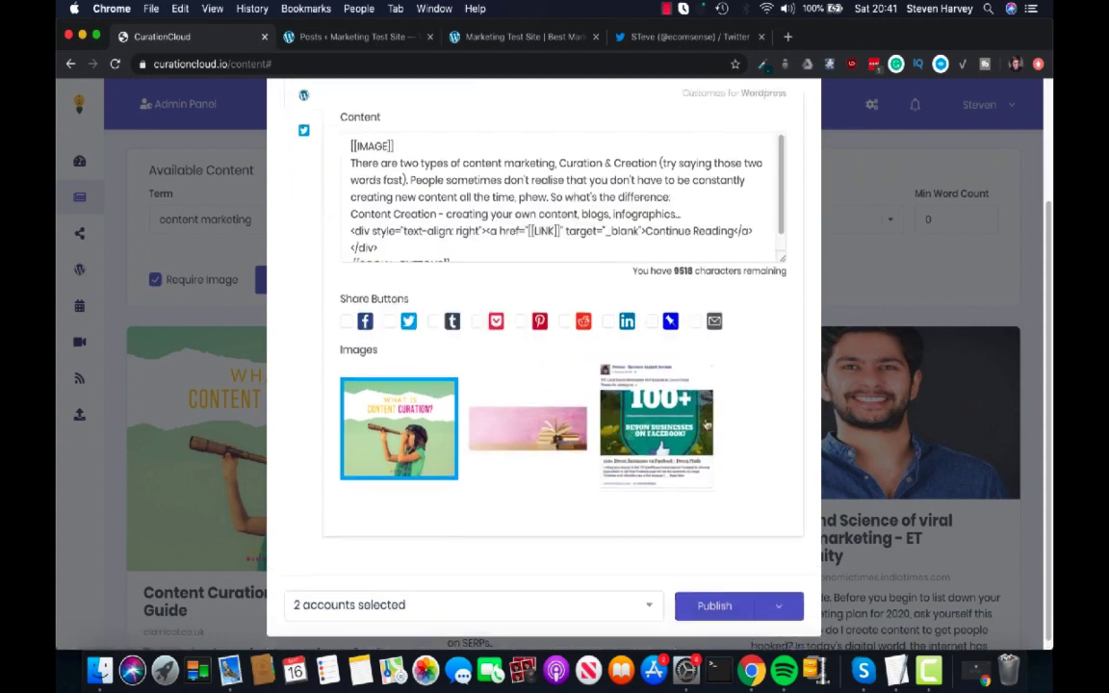
Check which Twitter and WordPress accounts are selected for the post
{"action": "left_click", "coordinate": [535, 603]}
{"action": "scroll", "coordinate": [507, 570], "scroll_direction": "down", "scroll_amount": 1}
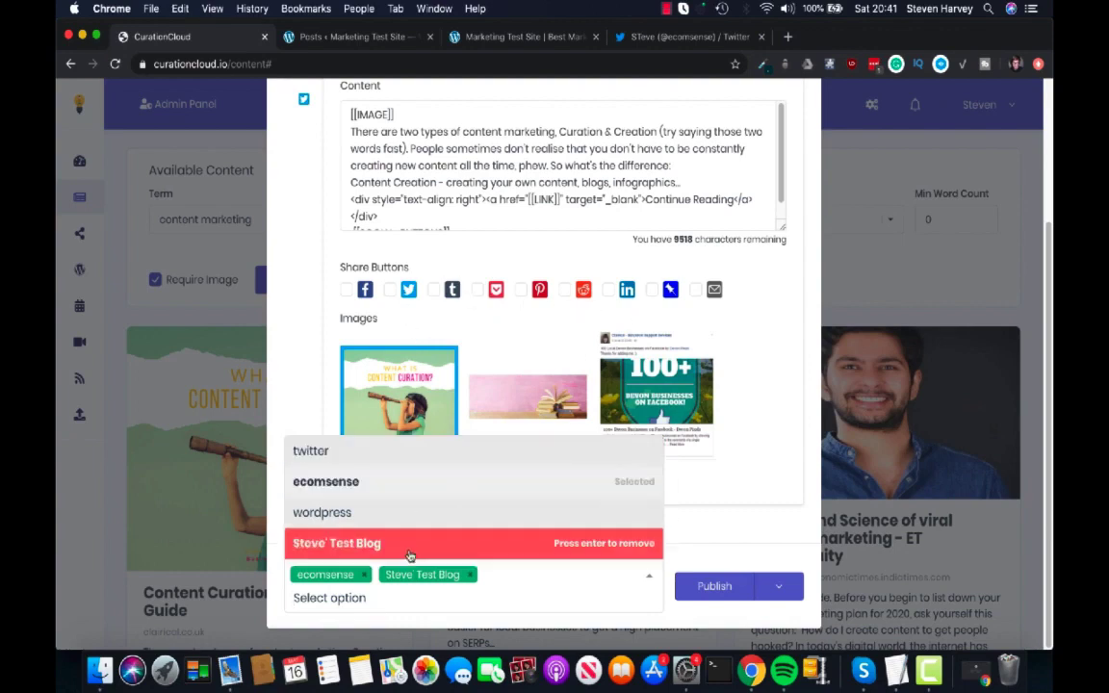
{"action": "left_click", "coordinate": [737, 526]}
Compare the WordPress version's content and share buttons with the Twitter version of the post
{"action": "scroll", "coordinate": [577, 425], "scroll_direction": "up", "scroll_amount": 3}
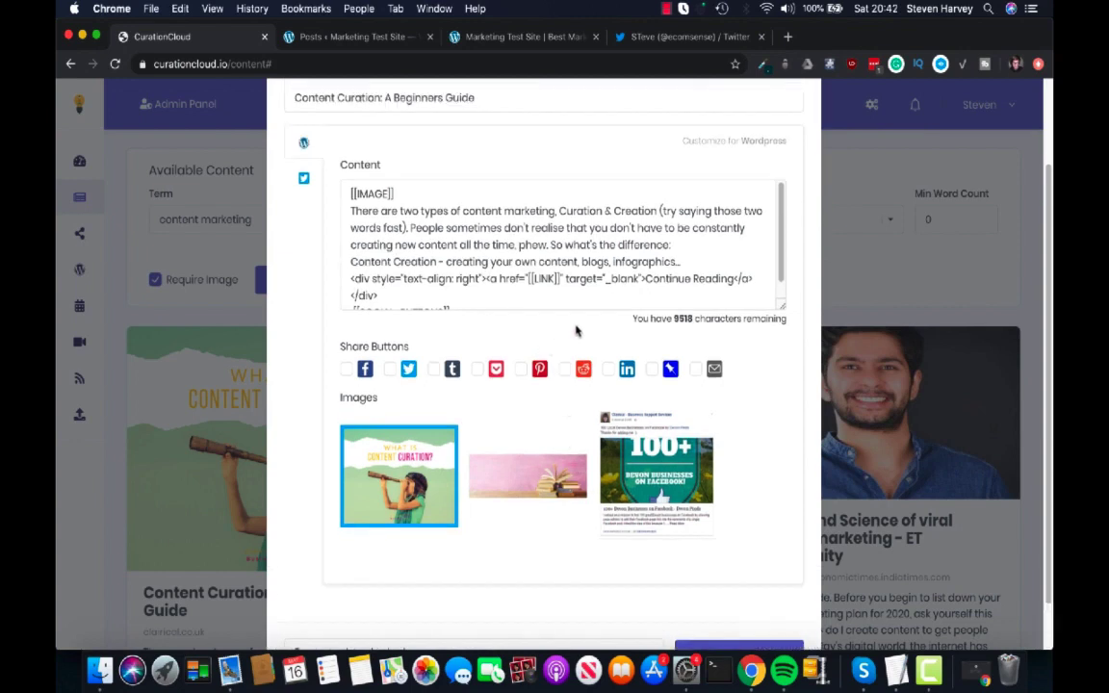
{"action": "scroll", "coordinate": [576, 330], "scroll_direction": "up", "scroll_amount": 1}
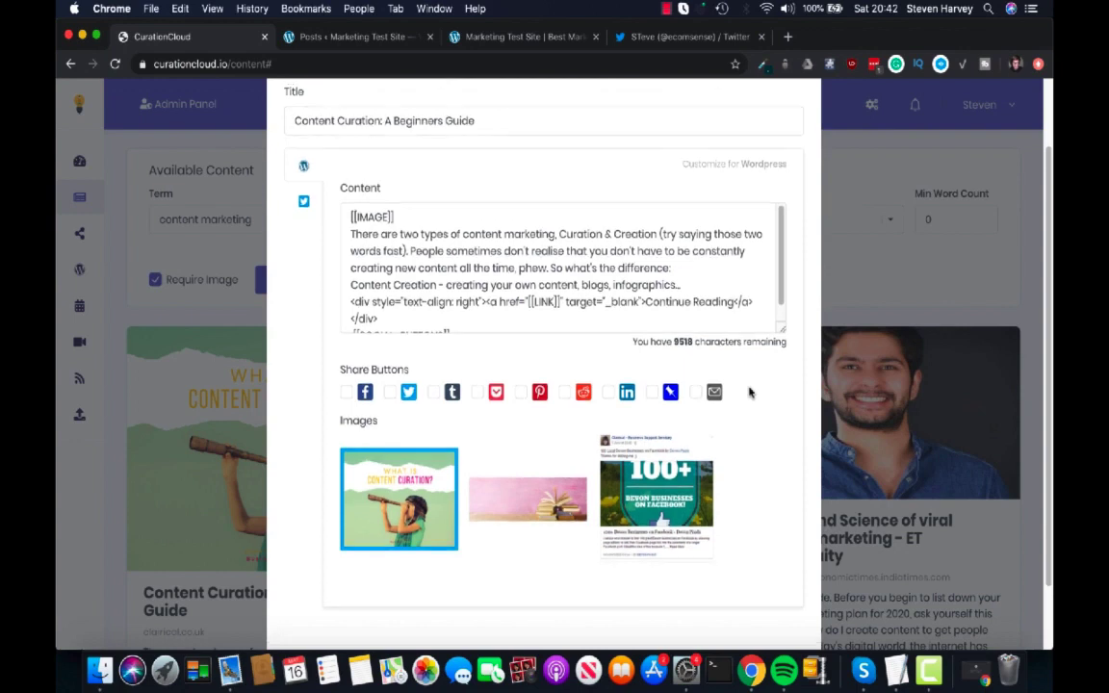
{"action": "scroll", "coordinate": [765, 385], "scroll_direction": "up", "scroll_amount": 3}
{"action": "mouse_move", "coordinate": [781, 309]}
{"action": "left_mouse_down"}
{"action": "mouse_move", "coordinate": [781, 343]}
{"action": "mouse_move", "coordinate": [781, 310]}
{"action": "left_mouse_up"}
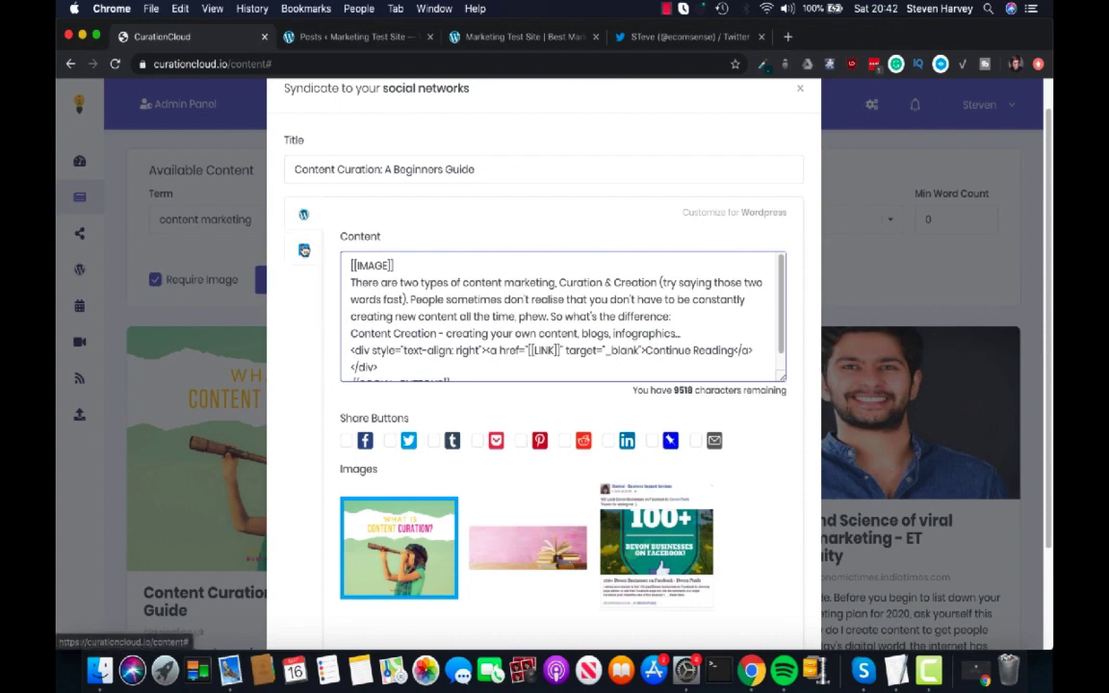
{"action": "left_click", "coordinate": [303, 250]}
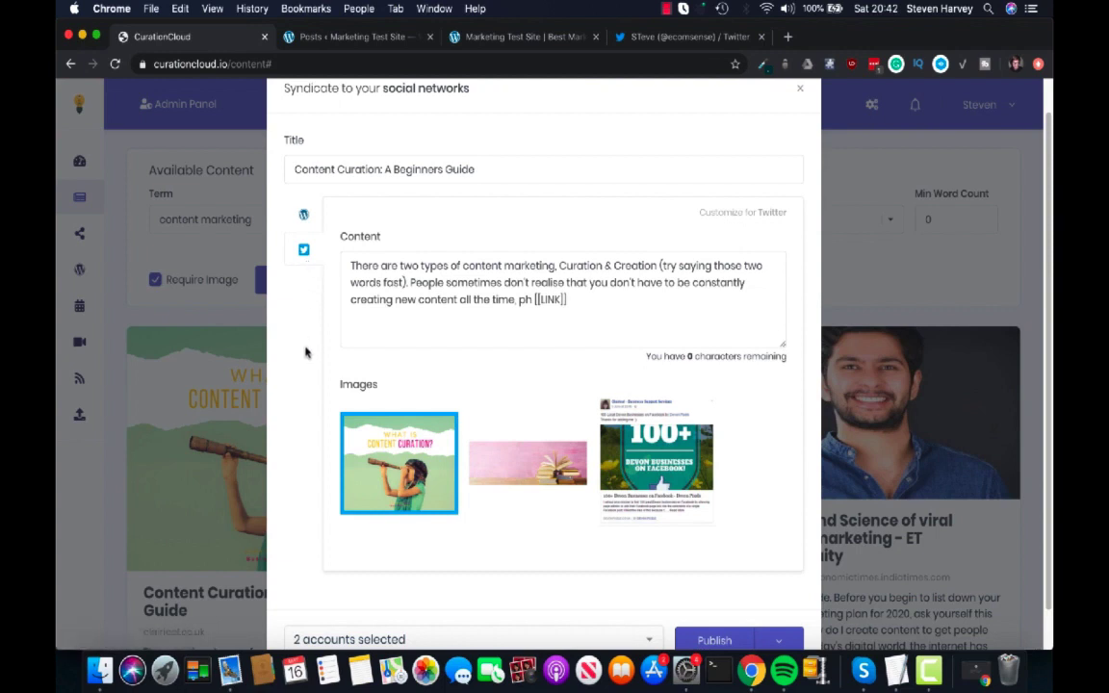
{"action": "left_click", "coordinate": [288, 212]}
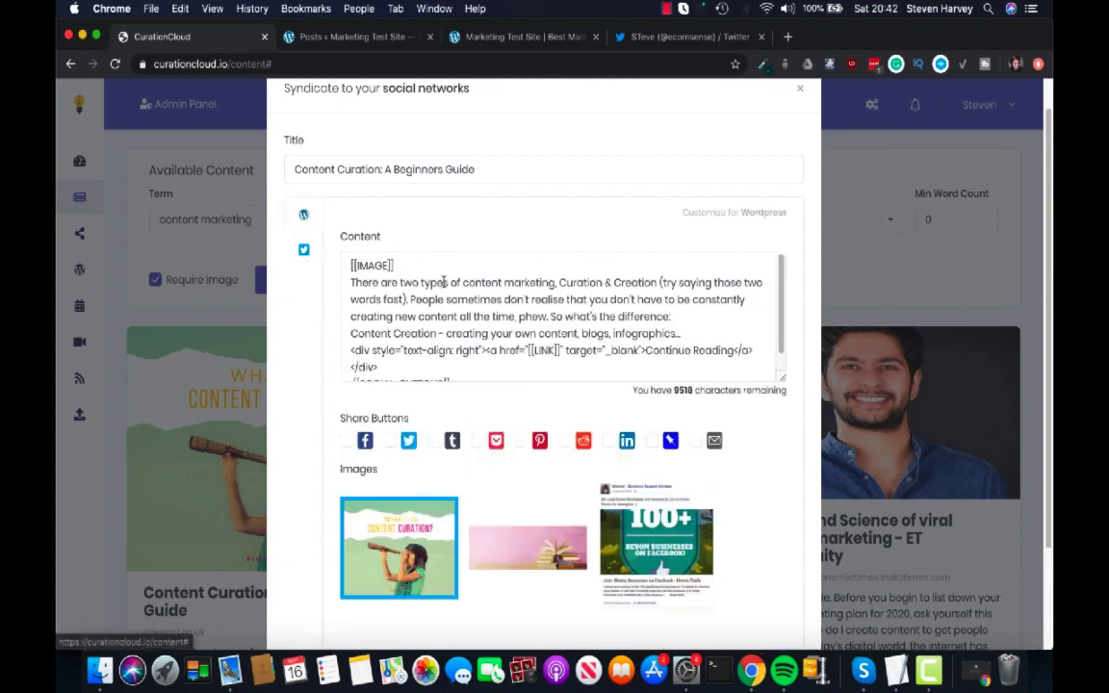
Switch the post from immediate publishing to scheduling
{"action": "scroll", "coordinate": [751, 510], "scroll_direction": "down", "scroll_amount": 2}
{"action": "scroll", "coordinate": [755, 511], "scroll_direction": "down", "scroll_amount": 2}
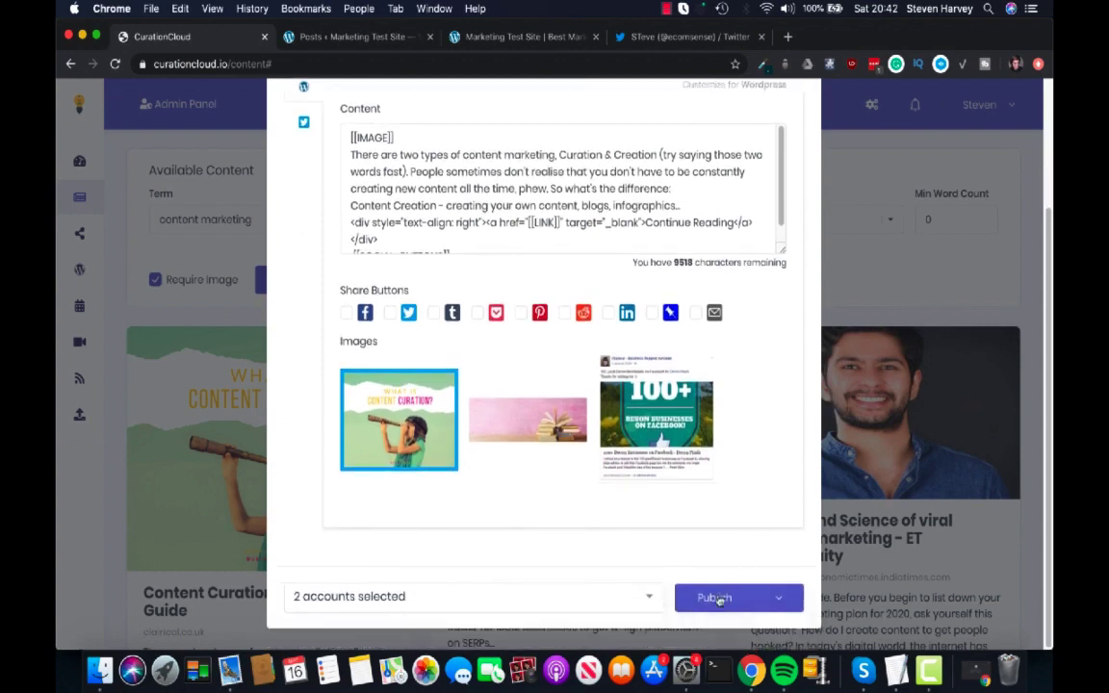
{"action": "left_click", "coordinate": [779, 599]}
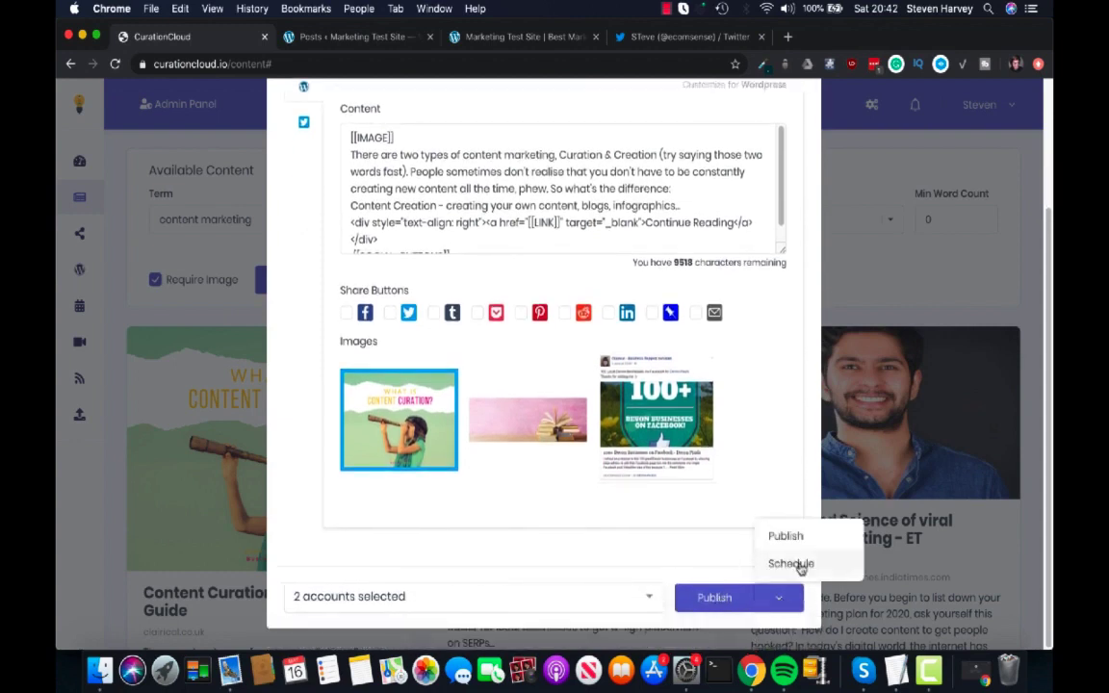
{"action": "left_click", "coordinate": [797, 565]}
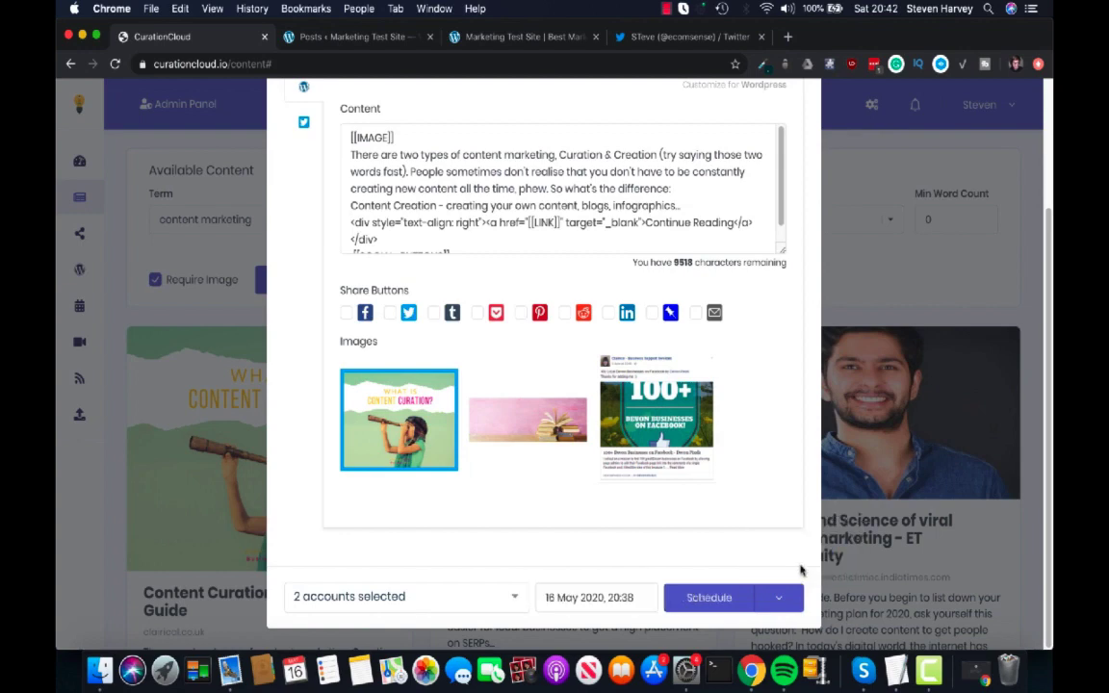
Schedule the post for 24 May 2020 at 22:51
{"action": "left_click", "coordinate": [557, 598]}
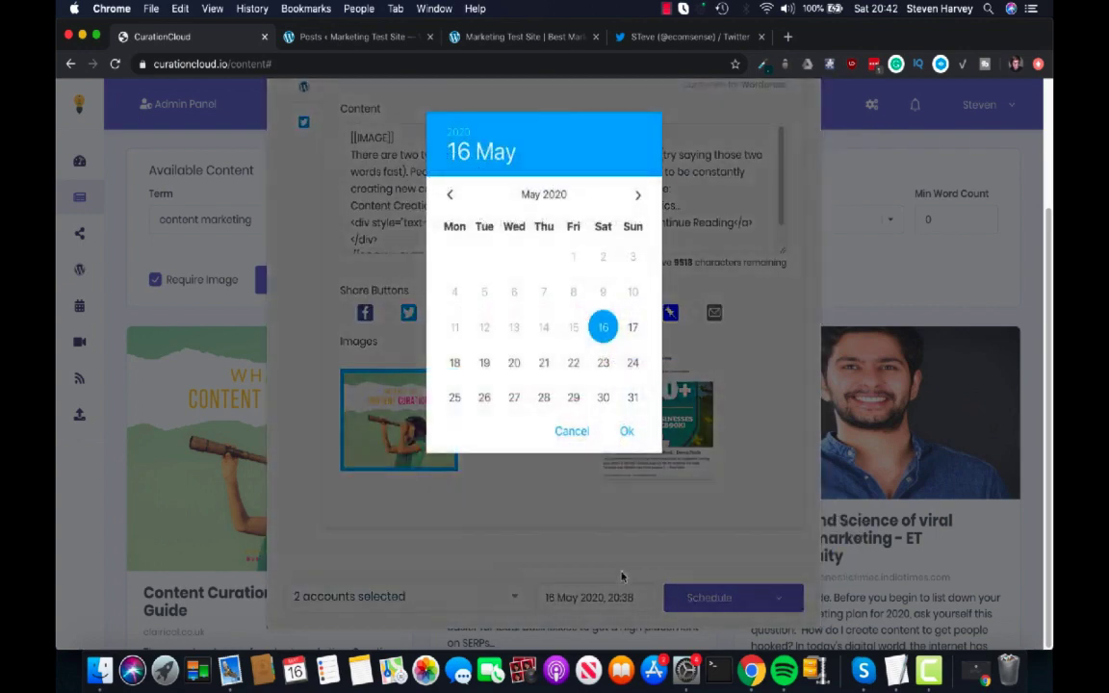
{"action": "left_click", "coordinate": [634, 371]}
{"action": "left_click", "coordinate": [626, 434]}
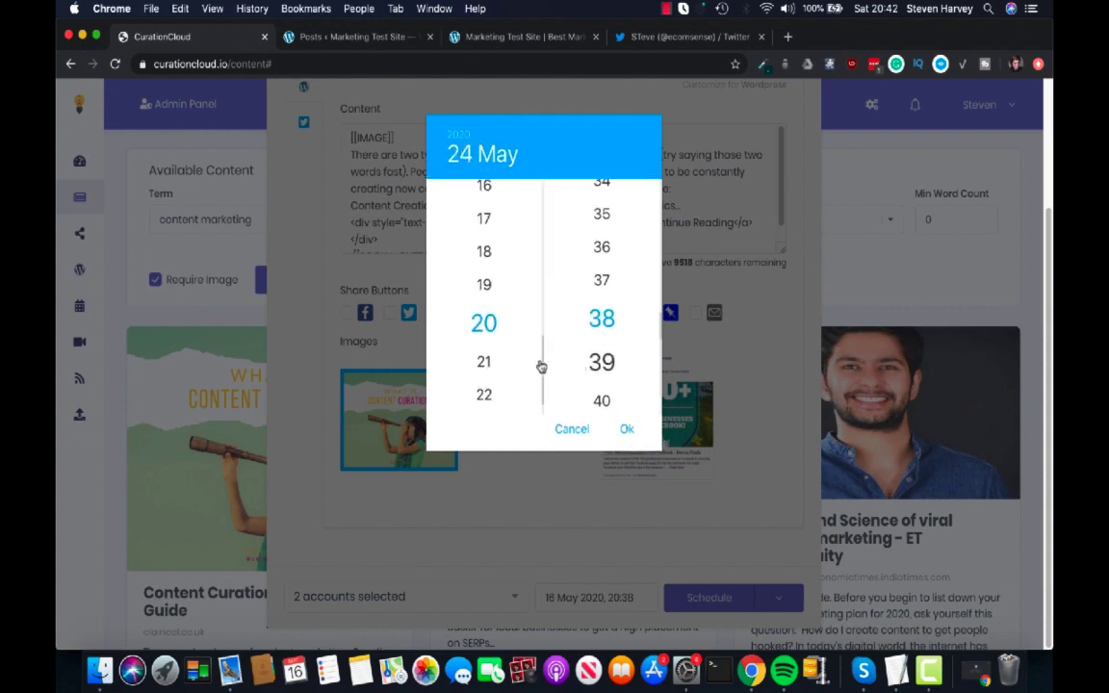
{"action": "scroll", "coordinate": [491, 370], "scroll_direction": "down", "scroll_amount": 1}
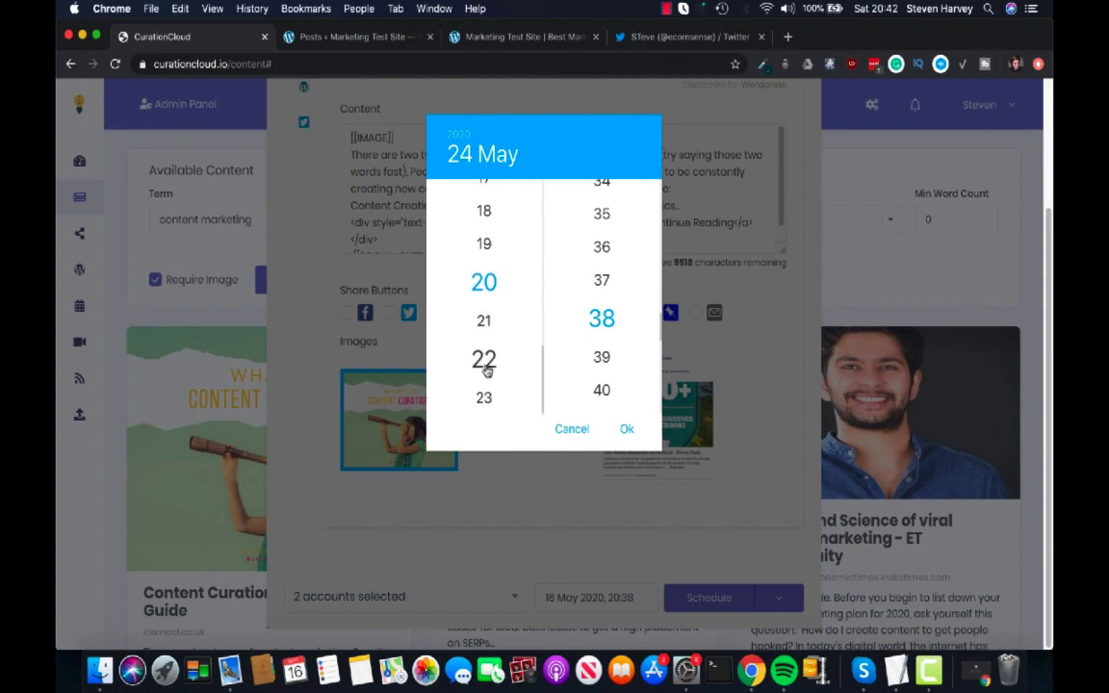
{"action": "left_click", "coordinate": [484, 367]}
{"action": "scroll", "coordinate": [607, 356], "scroll_direction": "down", "scroll_amount": 15}
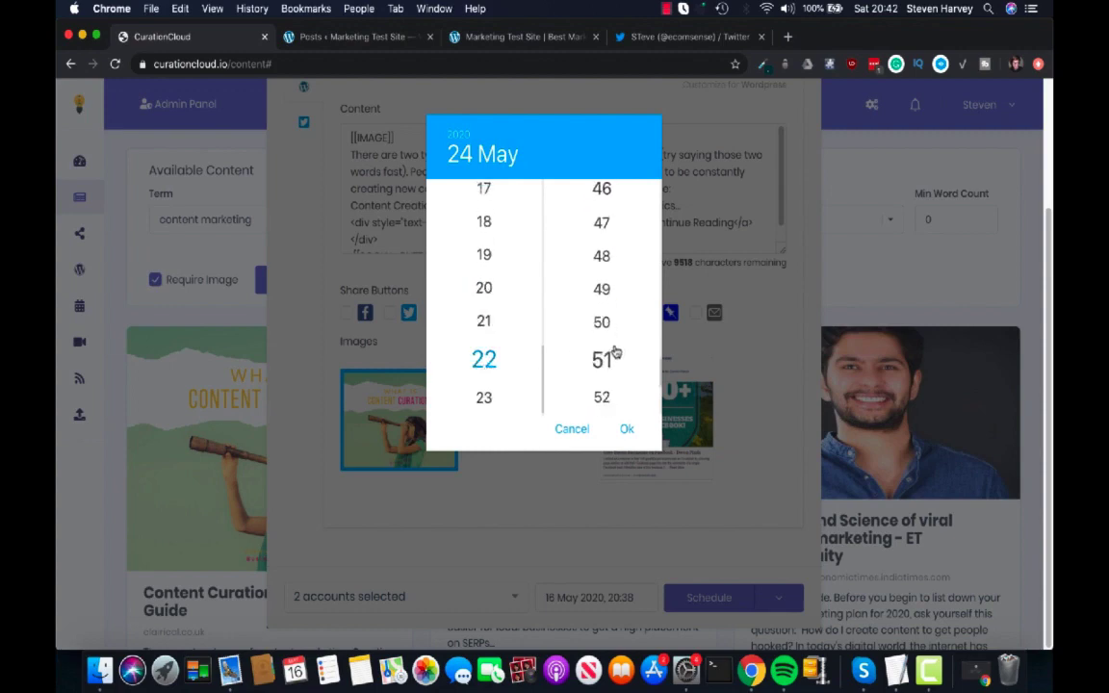
{"action": "left_click", "coordinate": [614, 350]}
{"action": "left_click", "coordinate": [625, 429]}
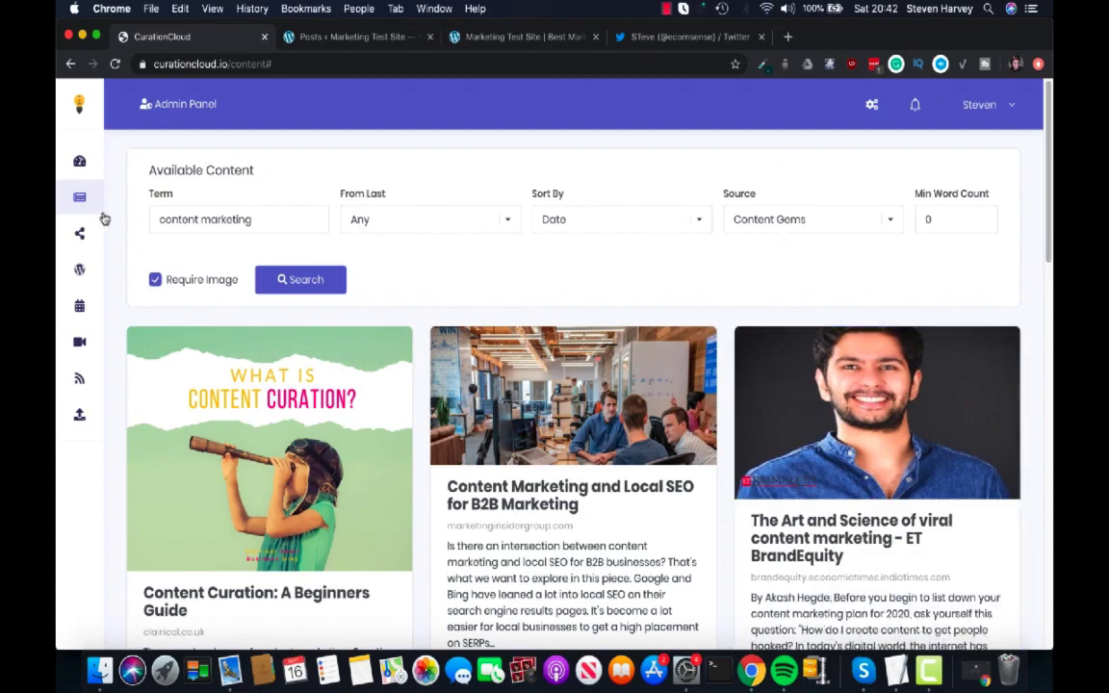
View the featured posts on the Marketing Test Site home page and return to CurationCloud
{"action": "mouse_move", "coordinate": [123, 198]}
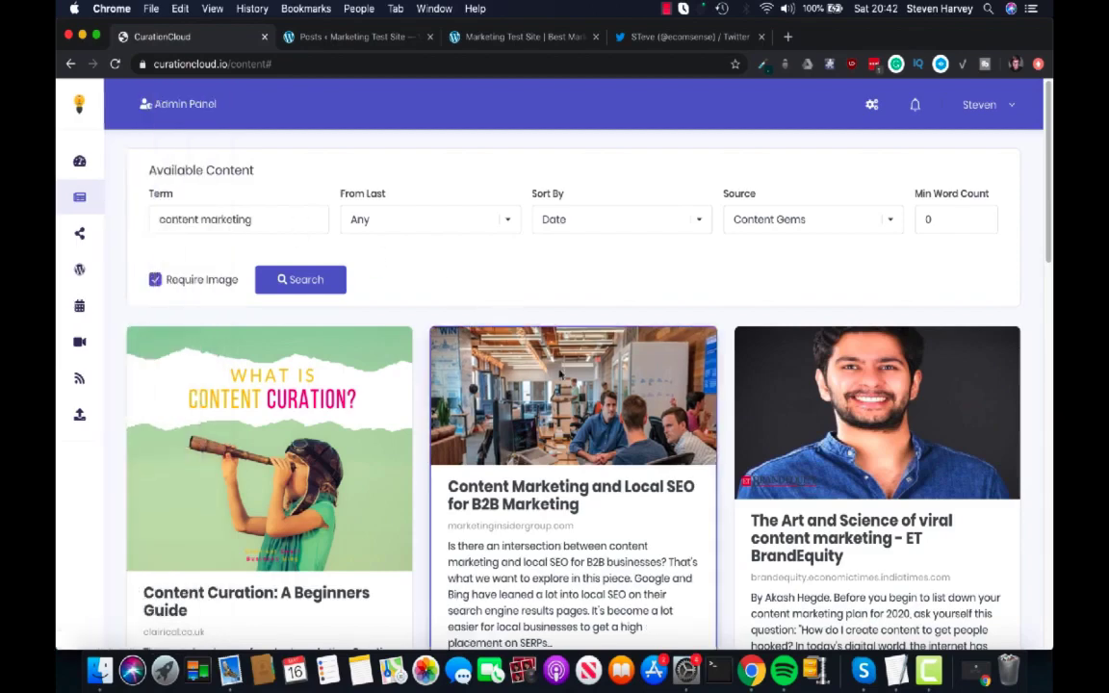
{"action": "left_click", "coordinate": [520, 37]}
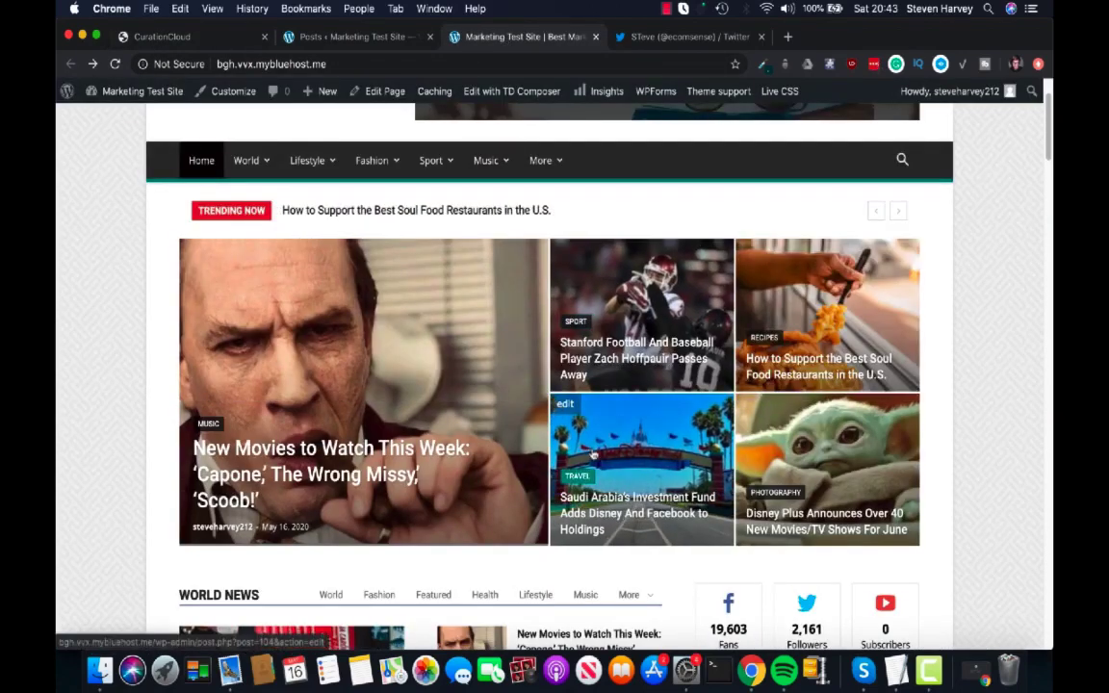
{"action": "left_click", "coordinate": [206, 37]}
Open the content calendar and look through the posts scheduled for the current and the following week
{"action": "mouse_move", "coordinate": [92, 322]}
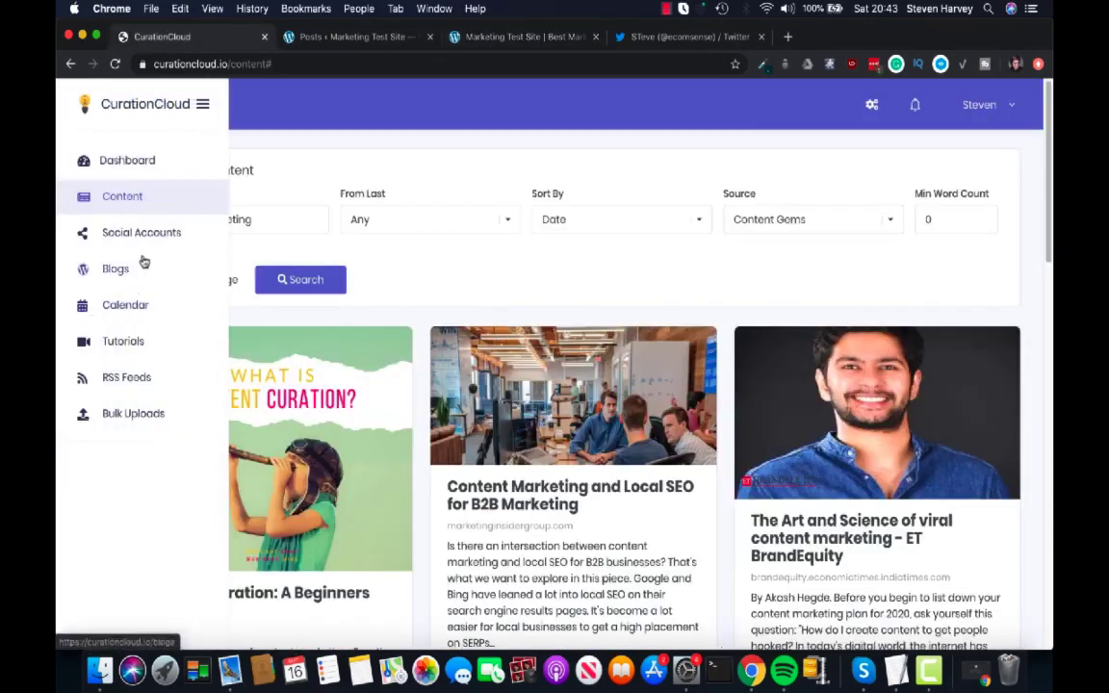
{"action": "left_click", "coordinate": [123, 306]}
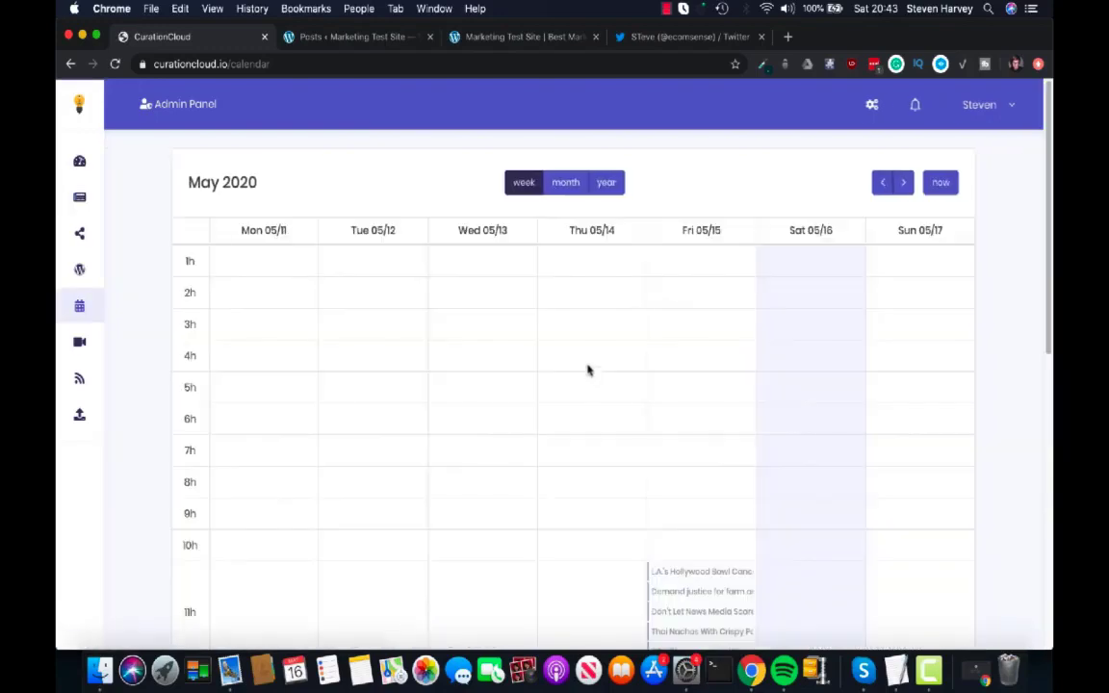
{"action": "scroll", "coordinate": [705, 446], "scroll_direction": "down", "scroll_amount": 1}
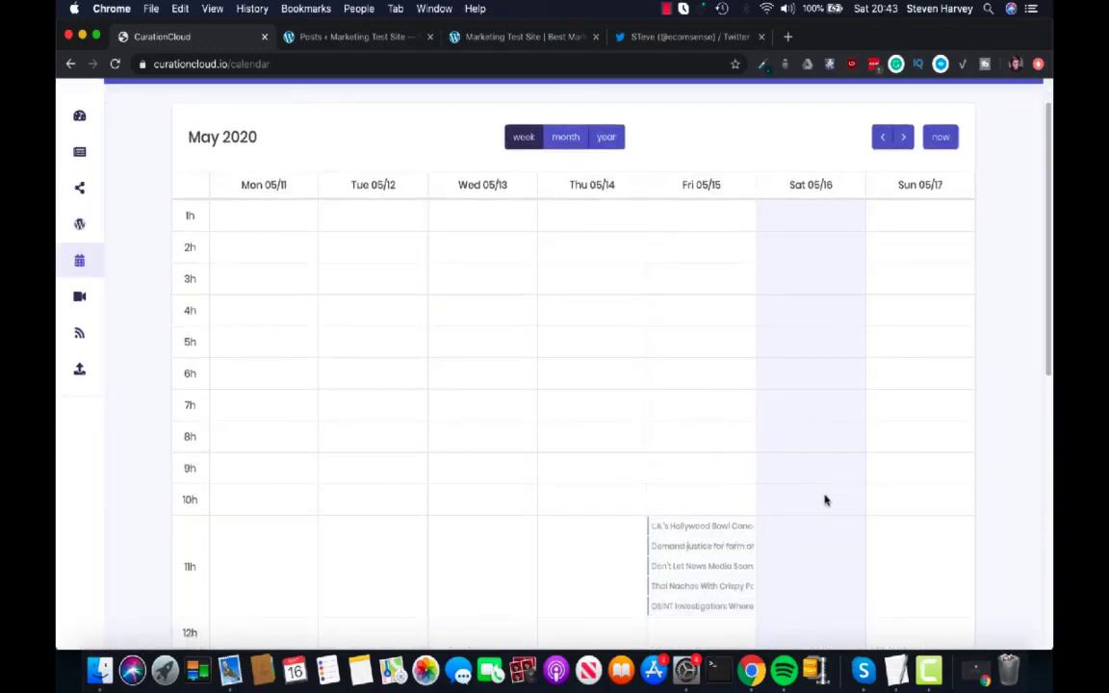
{"action": "scroll", "coordinate": [824, 500], "scroll_direction": "down", "scroll_amount": 4}
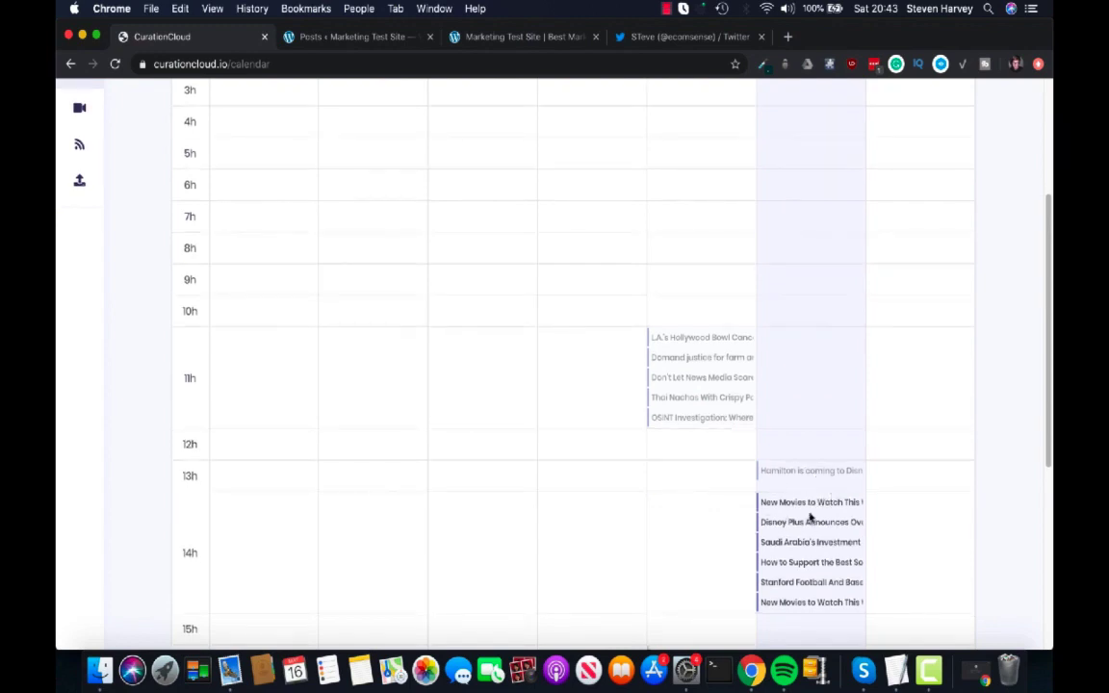
{"action": "scroll", "coordinate": [817, 498], "scroll_direction": "down", "scroll_amount": 6}
{"action": "scroll", "coordinate": [712, 356], "scroll_direction": "up", "scroll_amount": 3}
{"action": "scroll", "coordinate": [796, 385], "scroll_direction": "down", "scroll_amount": 4}
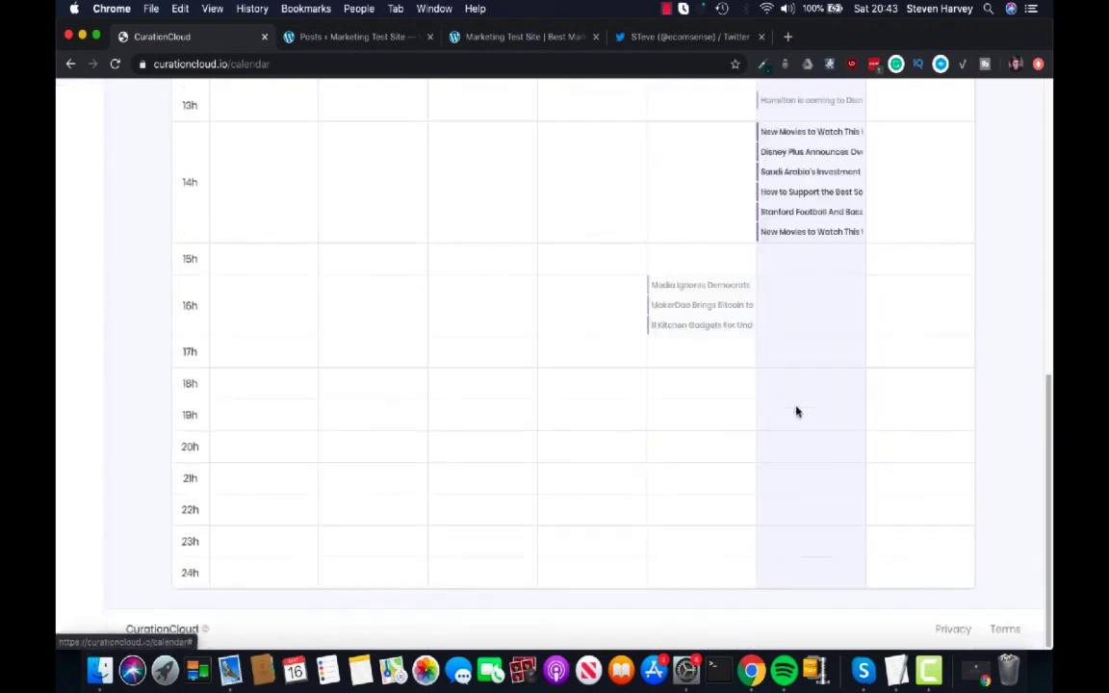
{"action": "scroll", "coordinate": [796, 411], "scroll_direction": "up", "scroll_amount": 6}
{"action": "scroll", "coordinate": [809, 386], "scroll_direction": "up", "scroll_amount": 6}
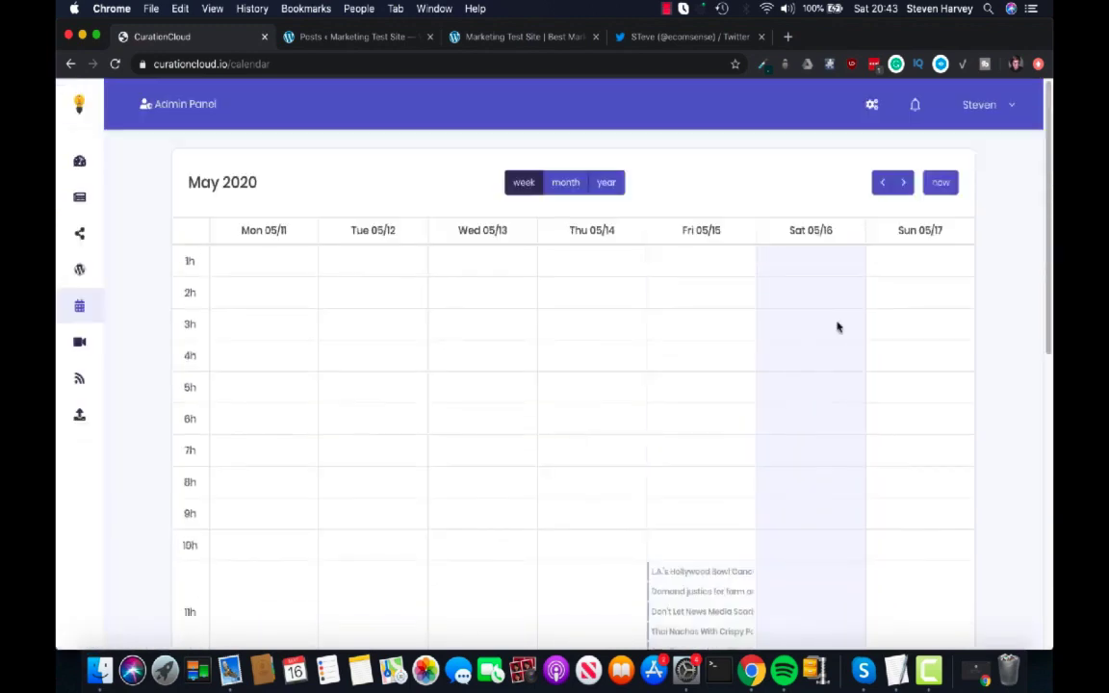
{"action": "left_click", "coordinate": [903, 182]}
{"action": "scroll", "coordinate": [998, 341], "scroll_direction": "down", "scroll_amount": 8}
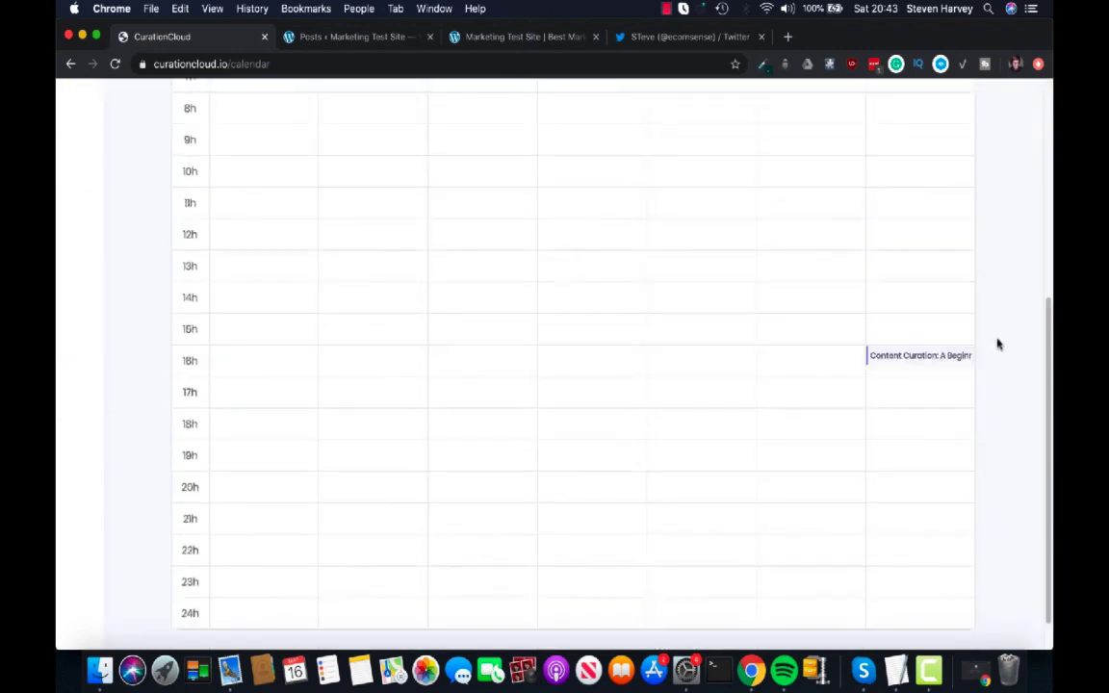
Check the content curation post scheduled on Sunday 24 May in the weekly calendar
{"action": "left_click", "coordinate": [904, 365]}
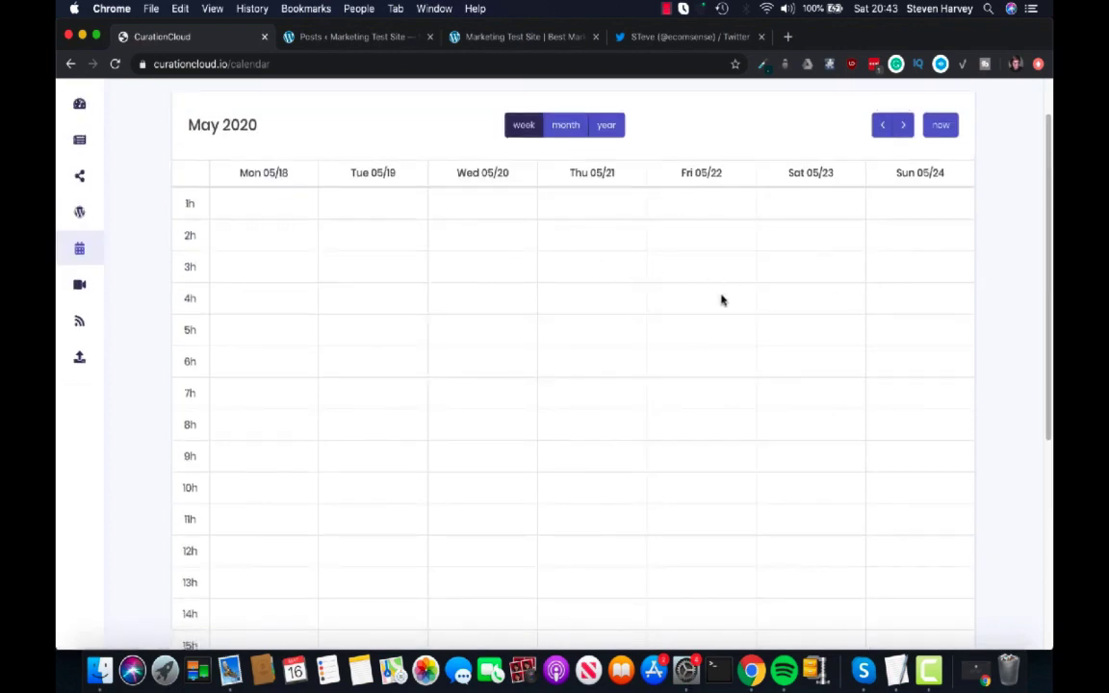
{"action": "scroll", "coordinate": [722, 318], "scroll_direction": "up", "scroll_amount": 2}
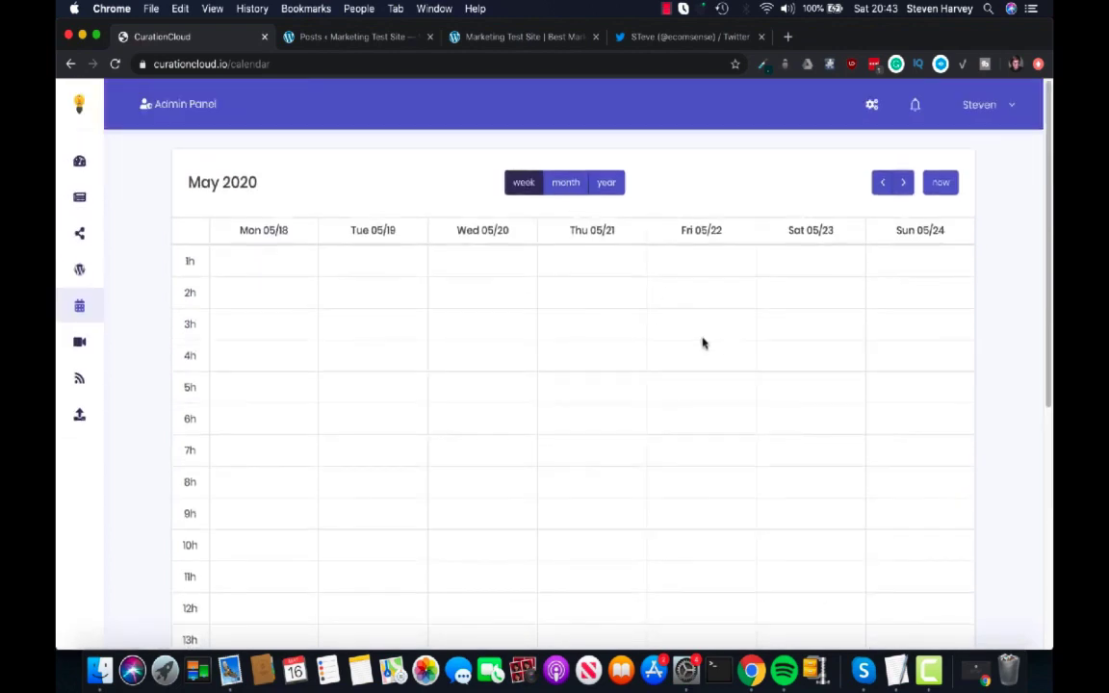
Look at the Marketing Test Site home page again and return to CurationCloud
{"action": "mouse_move", "coordinate": [85, 198]}
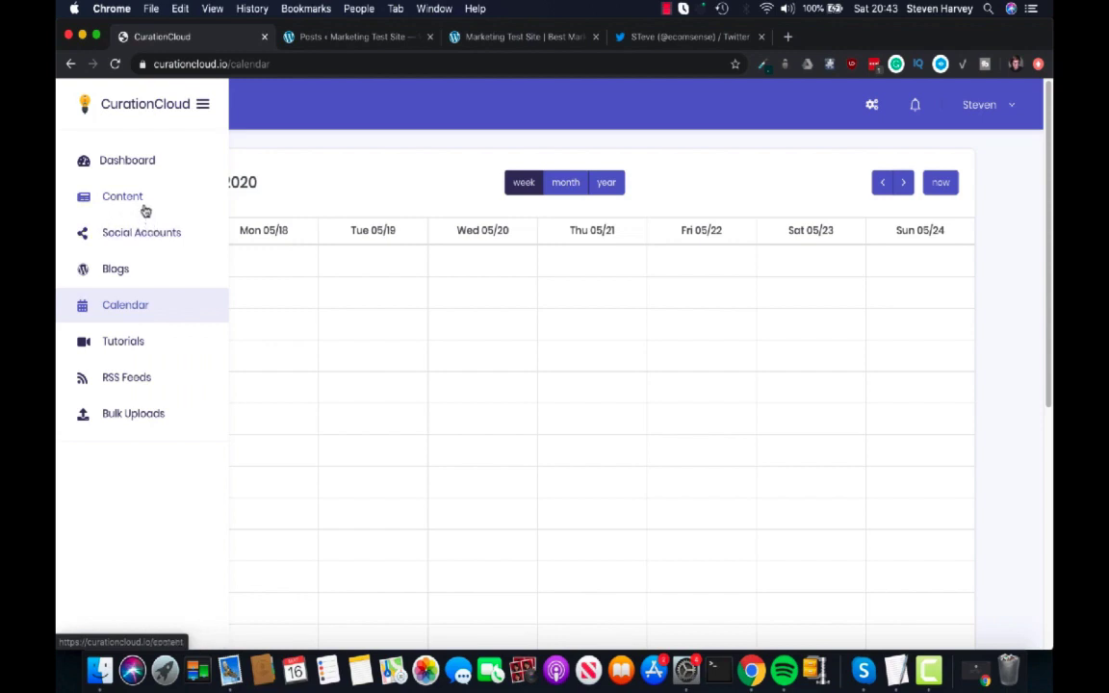
{"action": "left_click", "coordinate": [515, 36]}
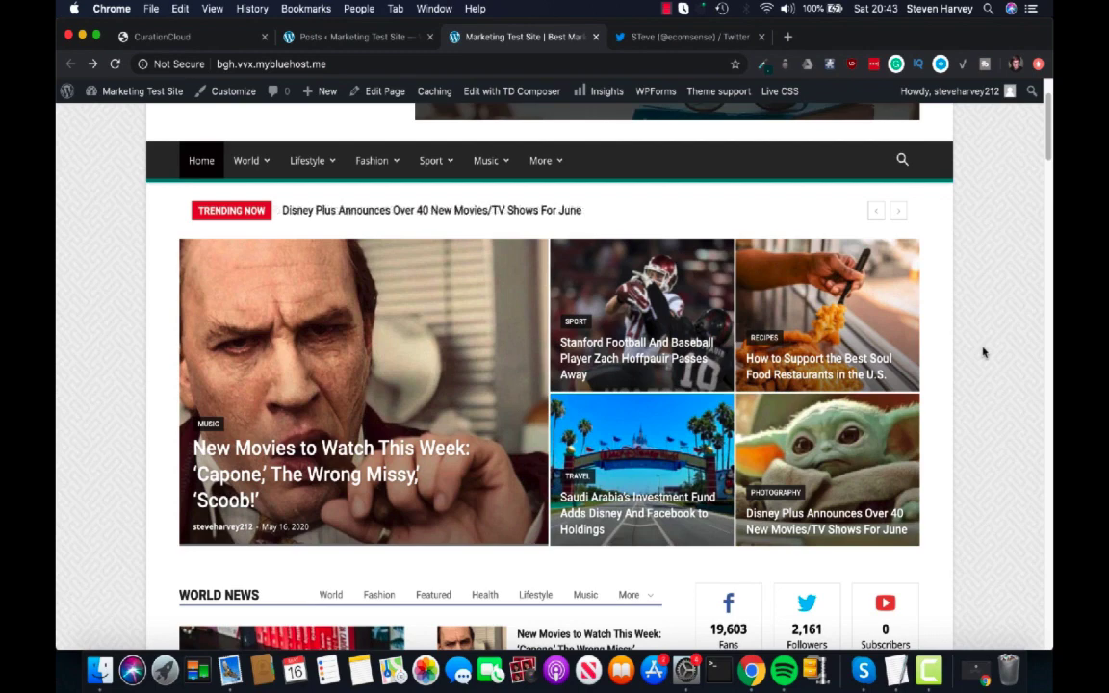
{"action": "left_click", "coordinate": [207, 36]}
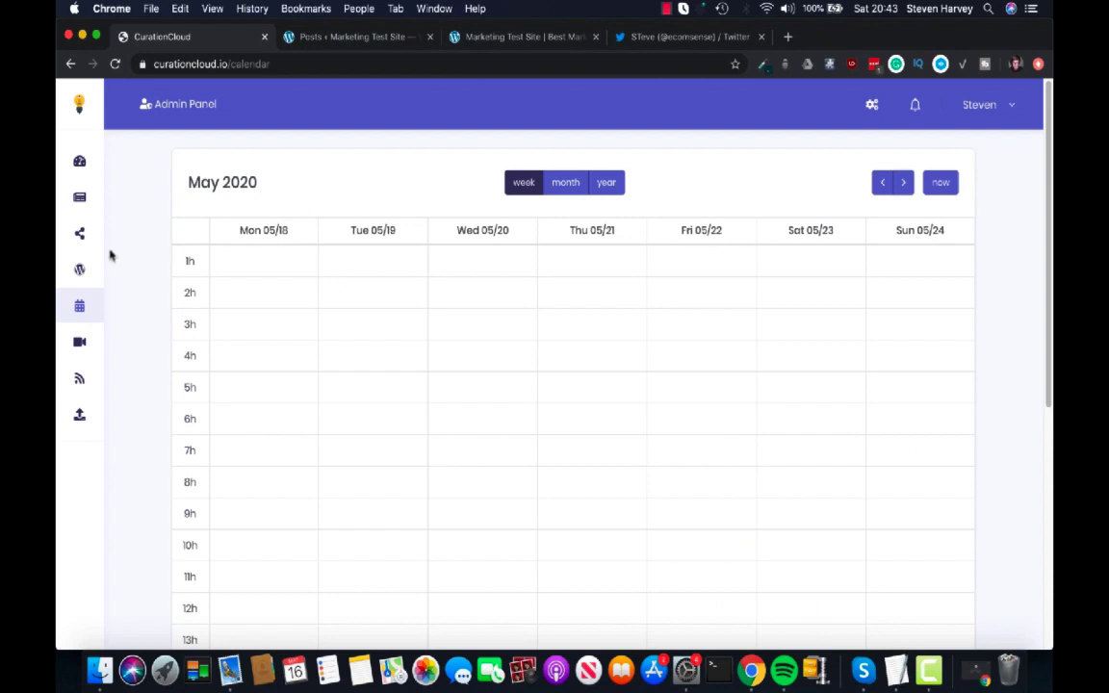
Open the social accounts page, view the networks available for linking, and close the list without adding any
{"action": "mouse_move", "coordinate": [104, 249]}
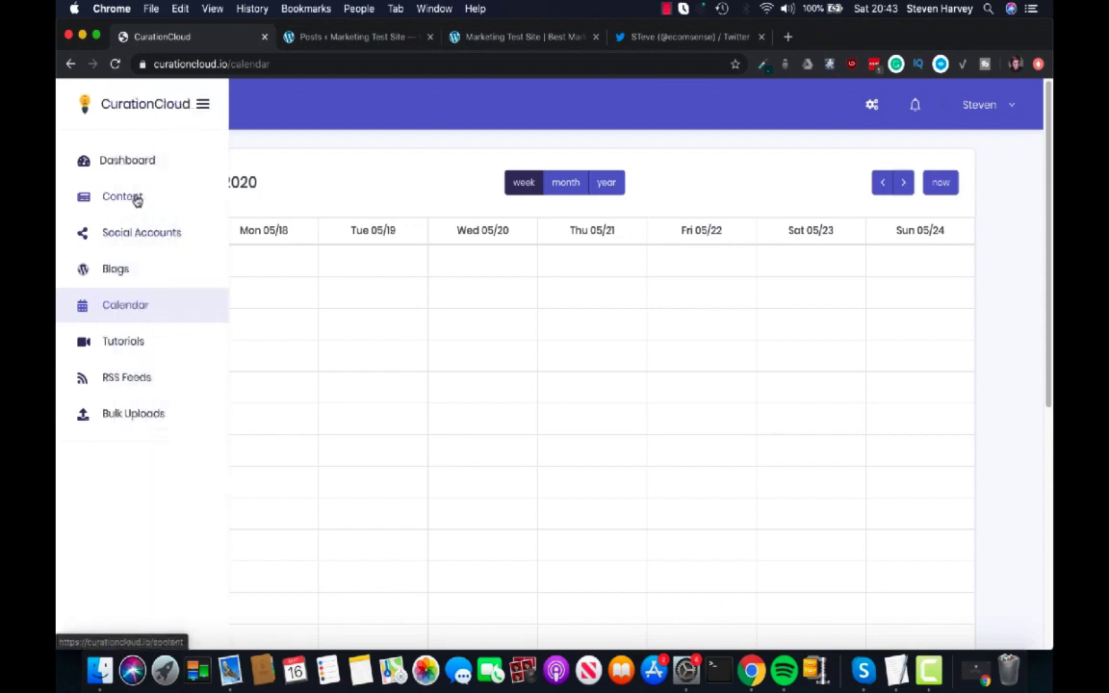
{"action": "left_click", "coordinate": [158, 242]}
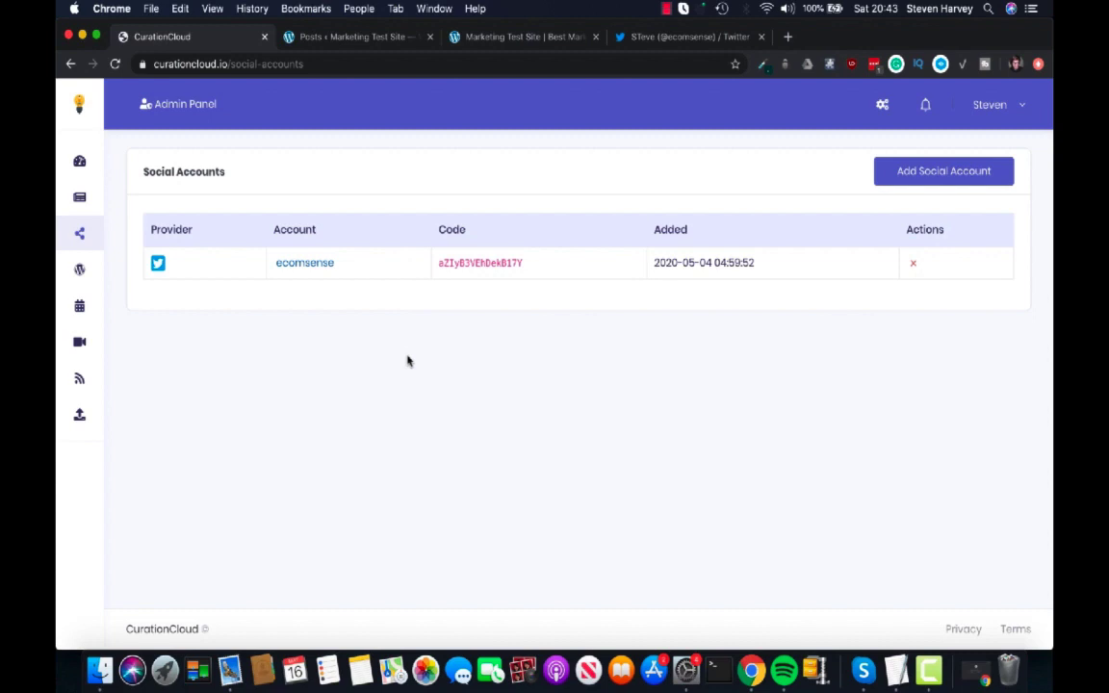
{"action": "left_click", "coordinate": [923, 179]}
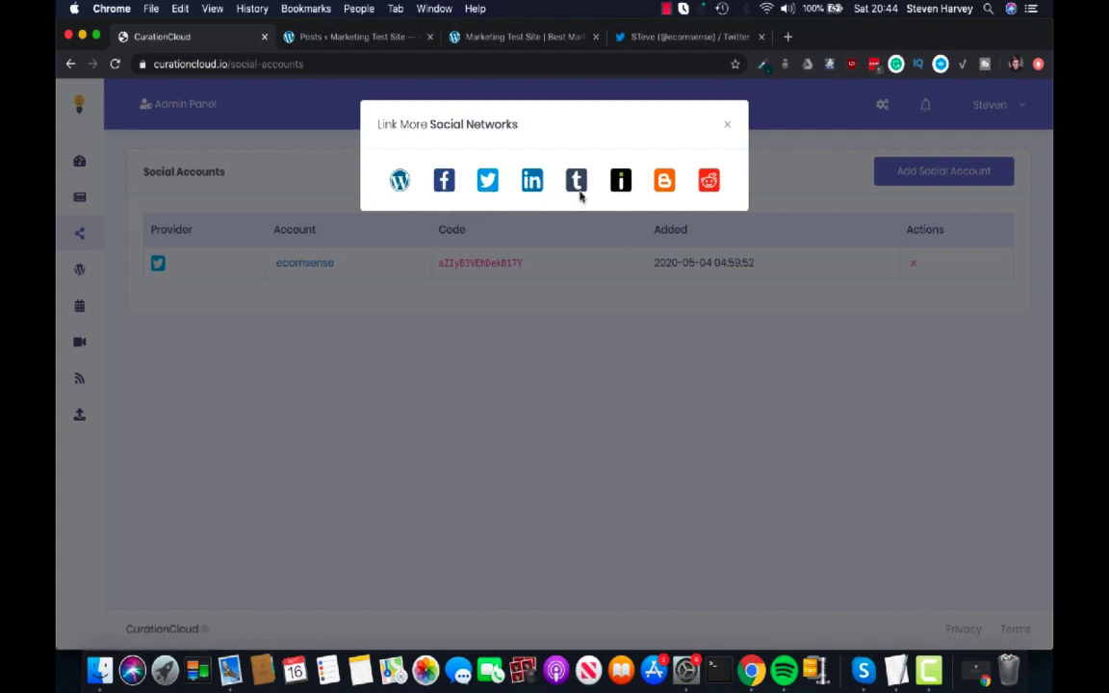
{"action": "left_click", "coordinate": [729, 125]}
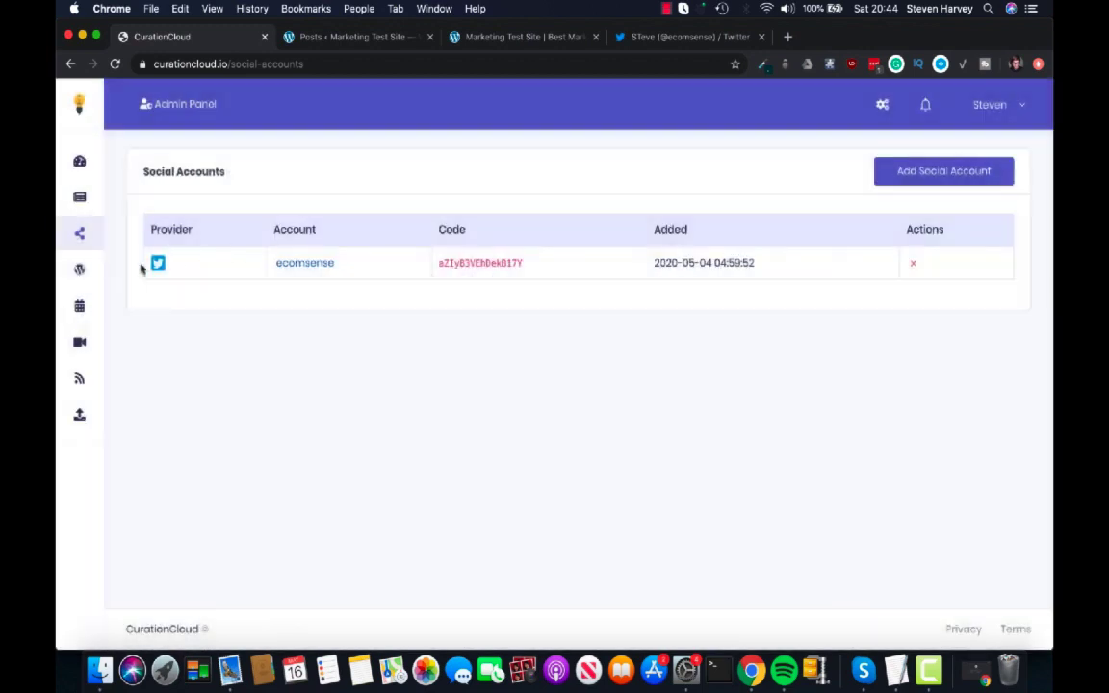
View the list of connected blogs and reopen the content calendar at the current week
{"action": "left_click", "coordinate": [115, 270]}
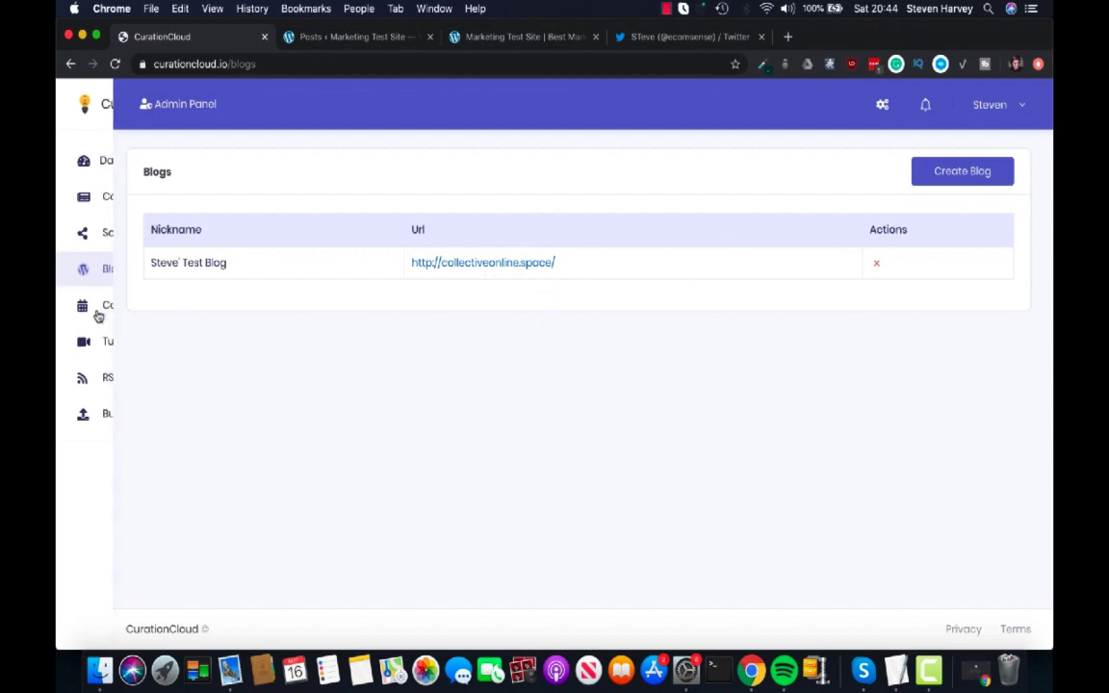
{"action": "left_click", "coordinate": [110, 310]}
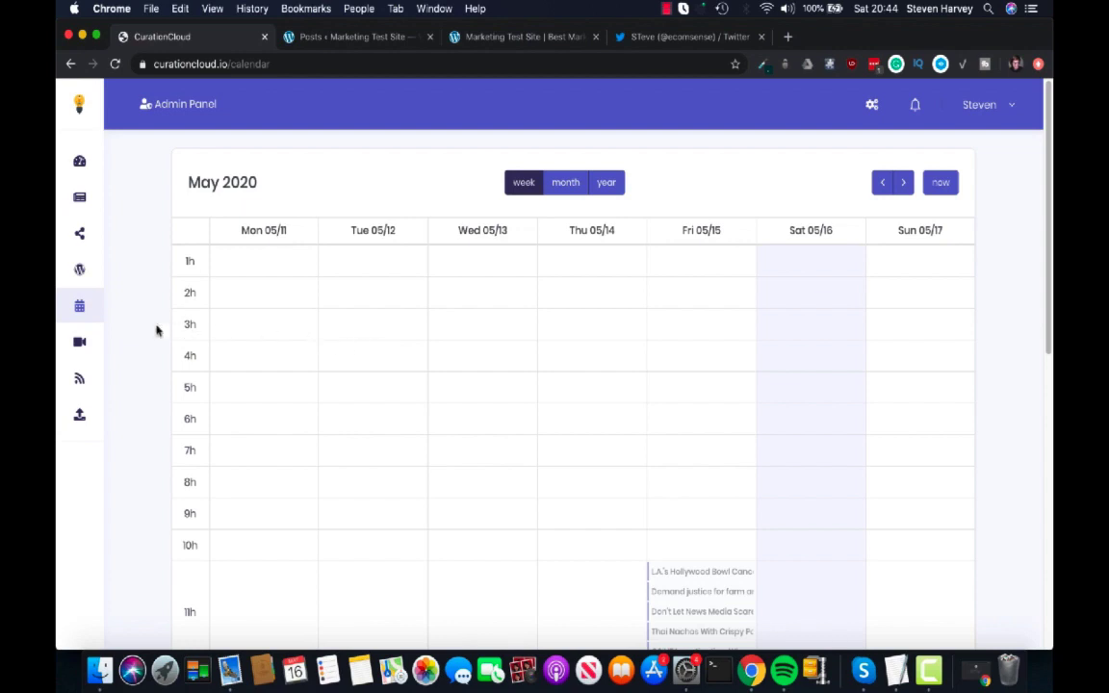
{"action": "mouse_move", "coordinate": [104, 310]}
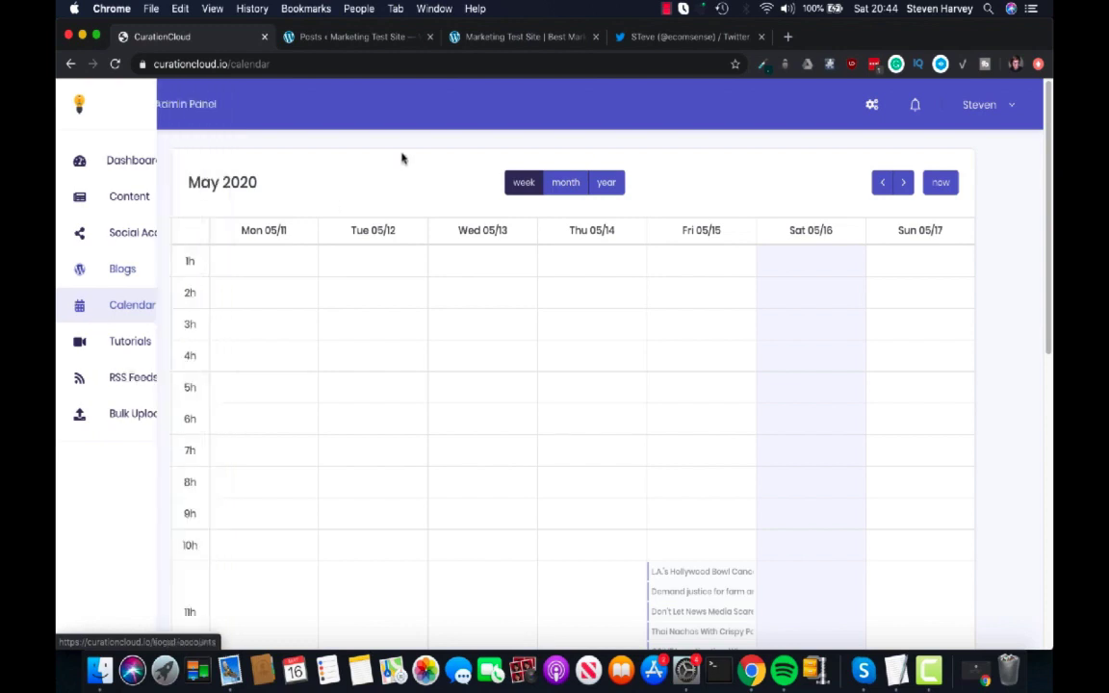
Examine the posts published on the Marketing Test Site and the linked Twitter profile, and return to the CurationCloud calendar
{"action": "left_click", "coordinate": [453, 38]}
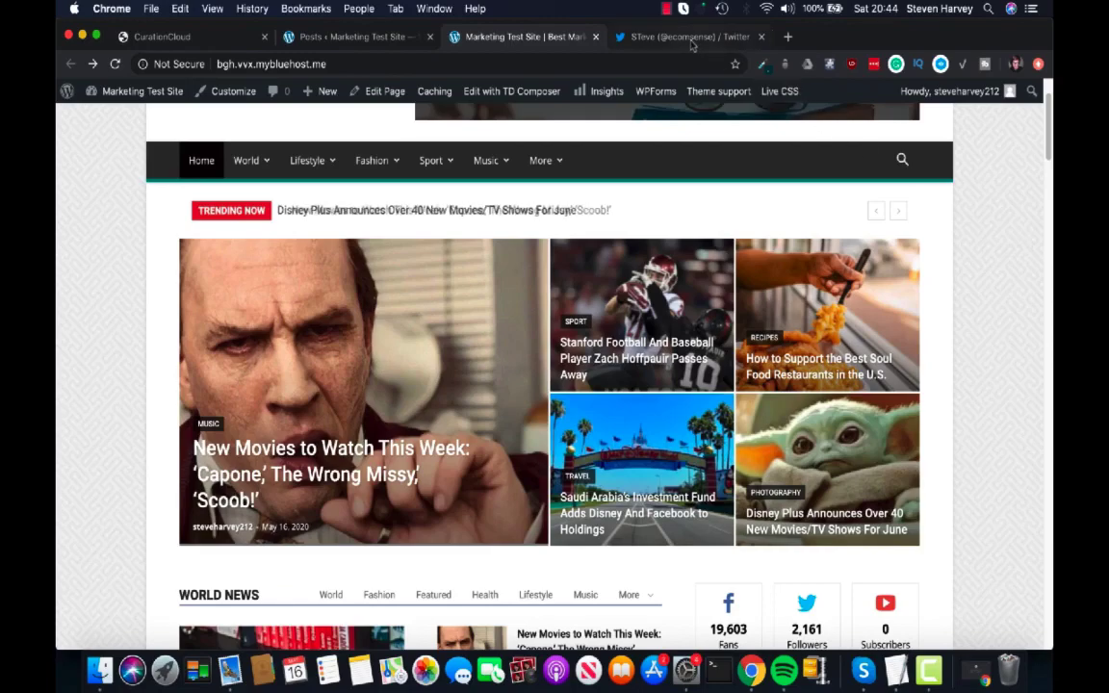
{"action": "left_click", "coordinate": [623, 40]}
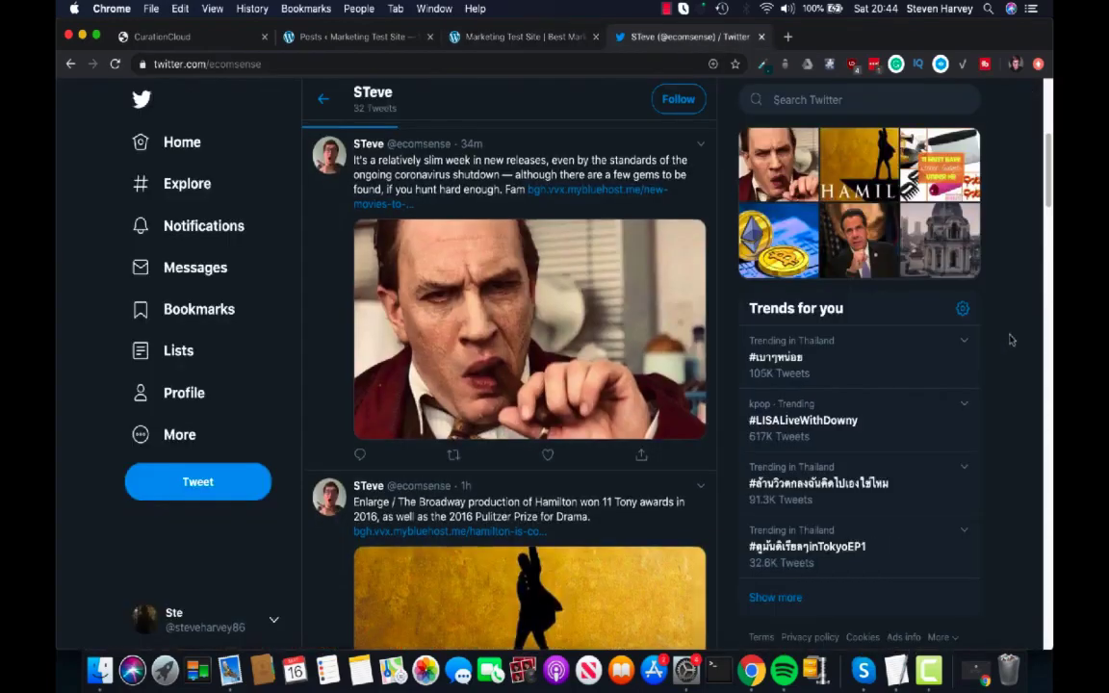
{"action": "scroll", "coordinate": [1006, 335], "scroll_direction": "down", "scroll_amount": 2}
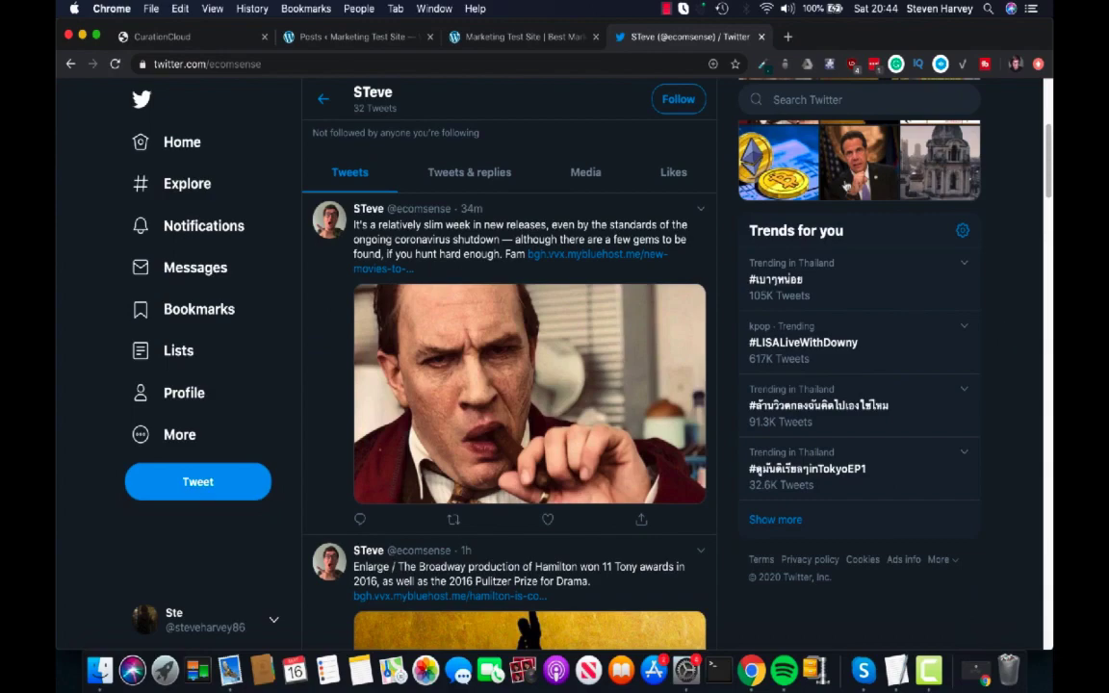
{"action": "scroll", "coordinate": [671, 349], "scroll_direction": "down", "scroll_amount": 4}
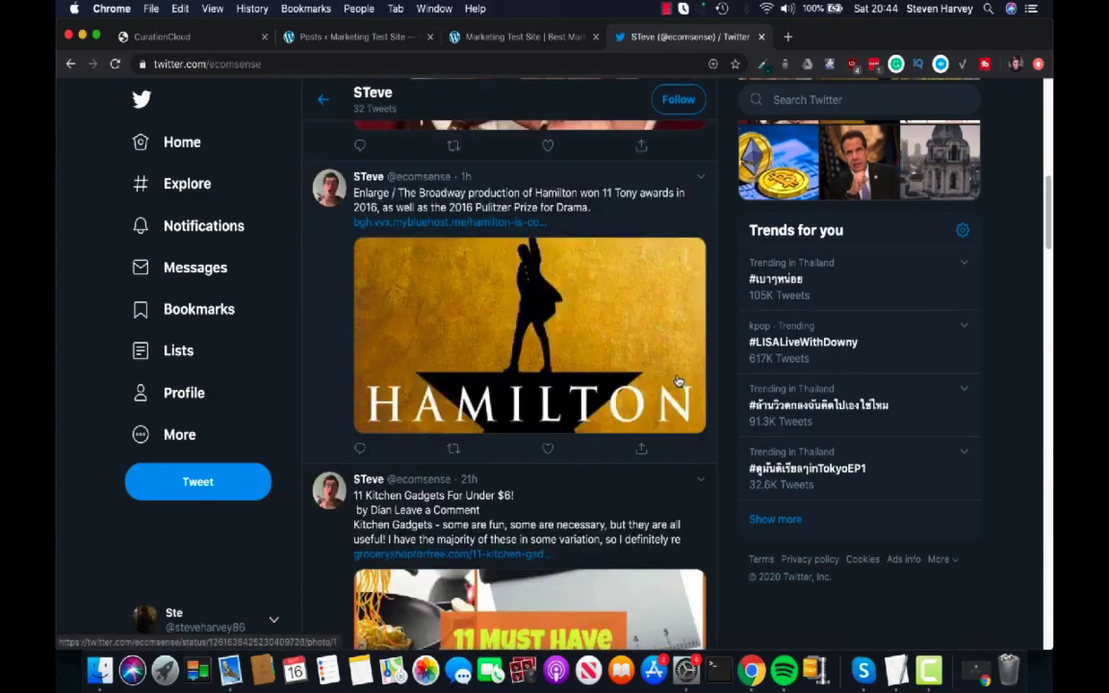
{"action": "scroll", "coordinate": [674, 383], "scroll_direction": "down", "scroll_amount": 6}
{"action": "scroll", "coordinate": [672, 379], "scroll_direction": "up", "scroll_amount": 3}
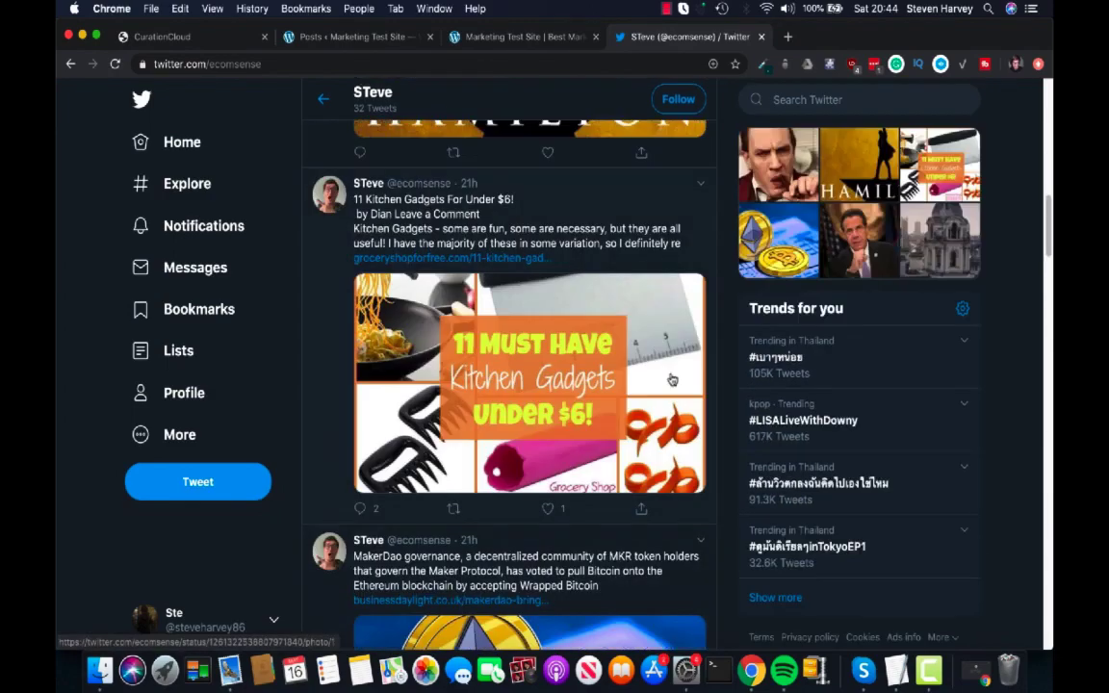
{"action": "scroll", "coordinate": [672, 380], "scroll_direction": "up", "scroll_amount": 6}
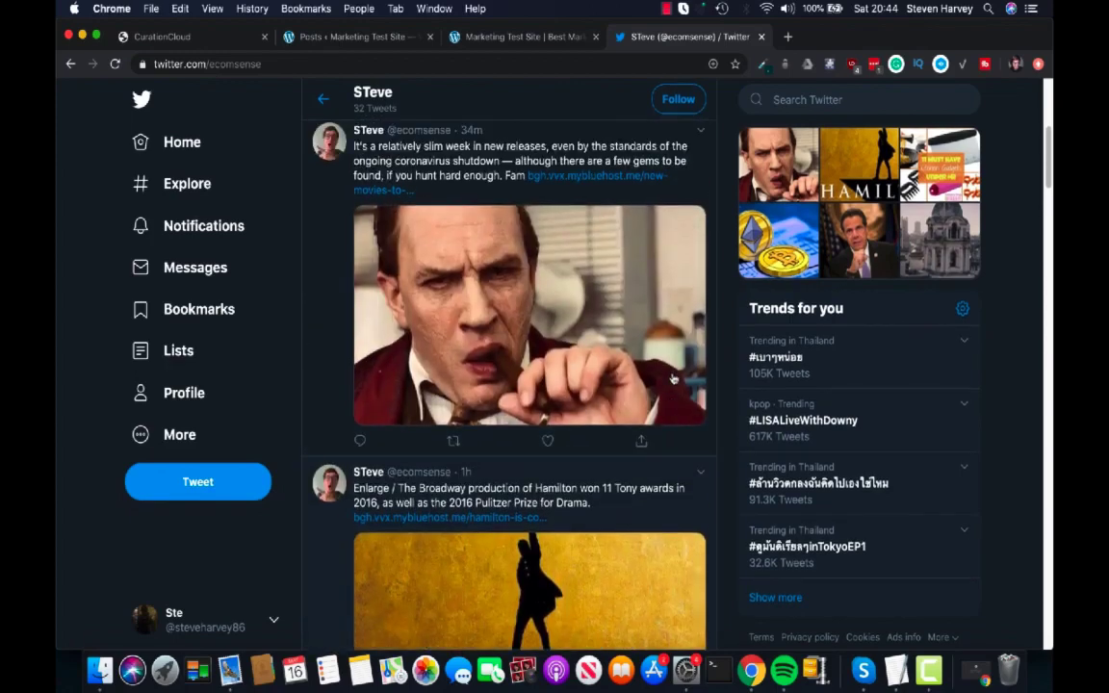
{"action": "scroll", "coordinate": [673, 379], "scroll_direction": "up", "scroll_amount": 1}
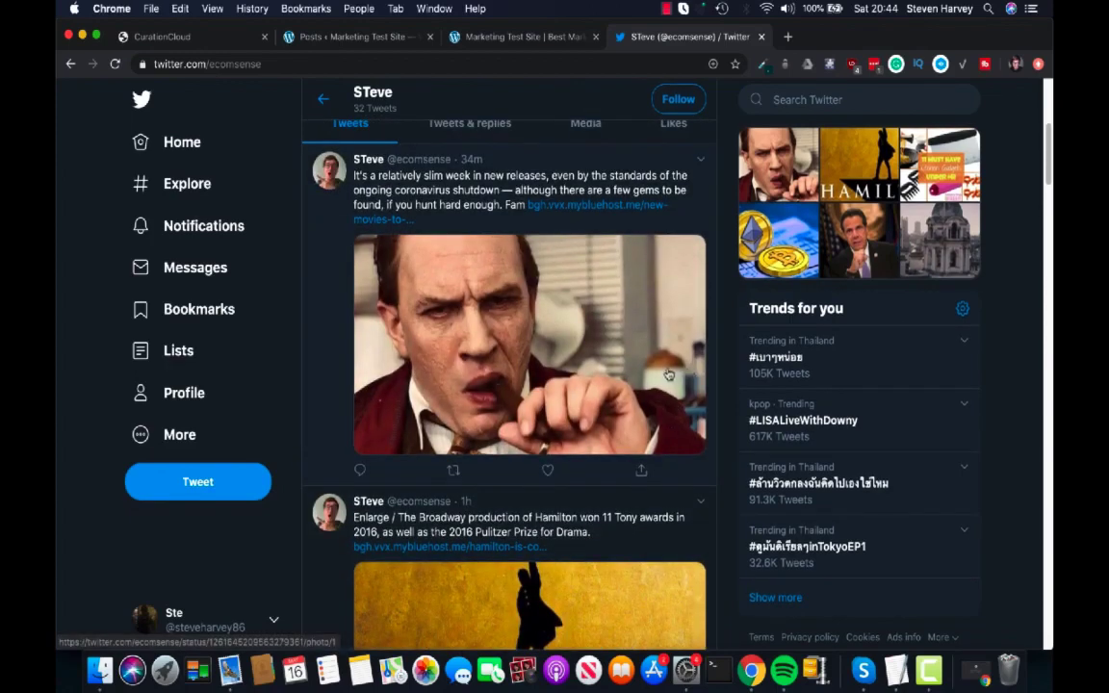
{"action": "scroll", "coordinate": [669, 374], "scroll_direction": "up", "scroll_amount": 1}
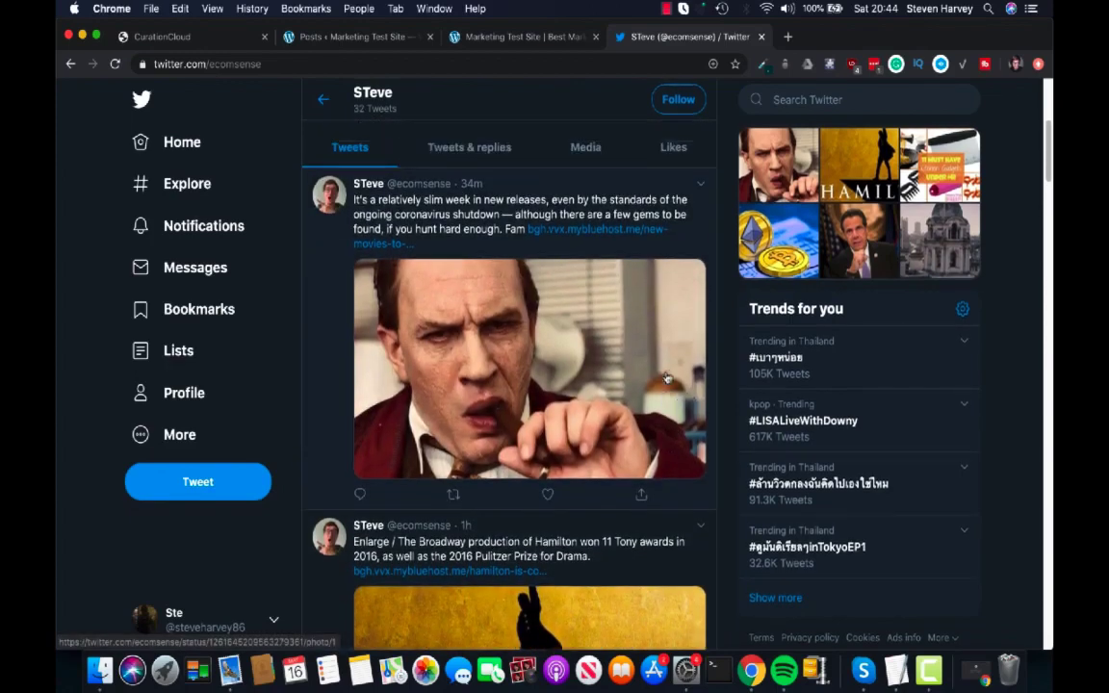
{"action": "scroll", "coordinate": [613, 347], "scroll_direction": "down", "scroll_amount": 2}
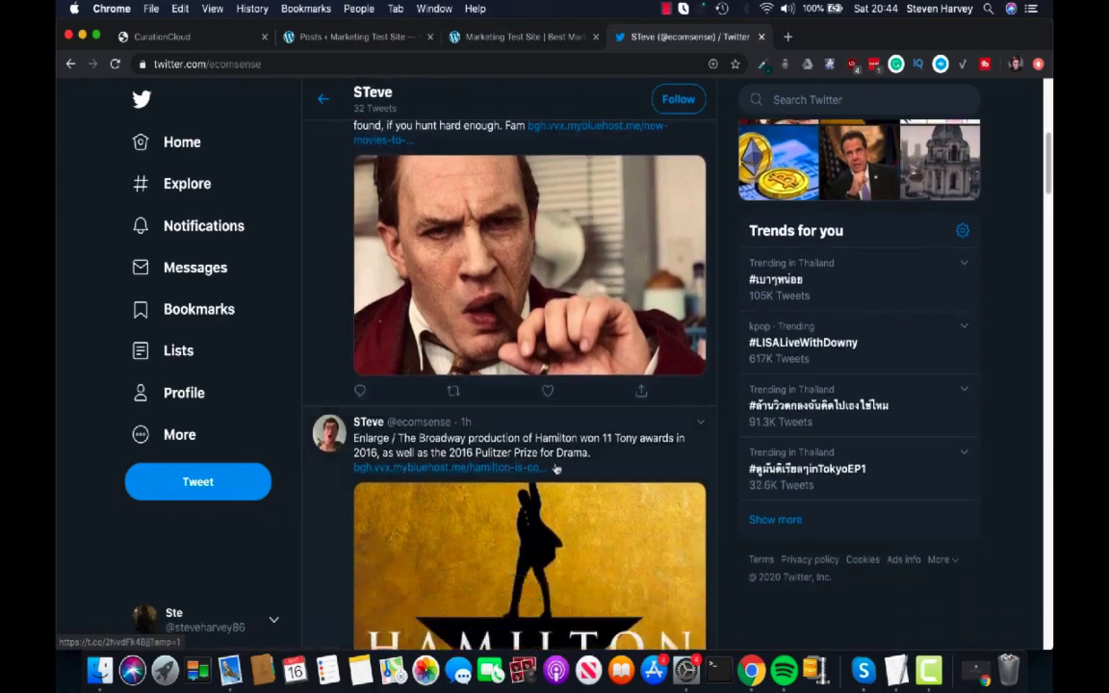
{"action": "scroll", "coordinate": [613, 348], "scroll_direction": "down", "scroll_amount": 5}
{"action": "scroll", "coordinate": [568, 308], "scroll_direction": "up", "scroll_amount": 5}
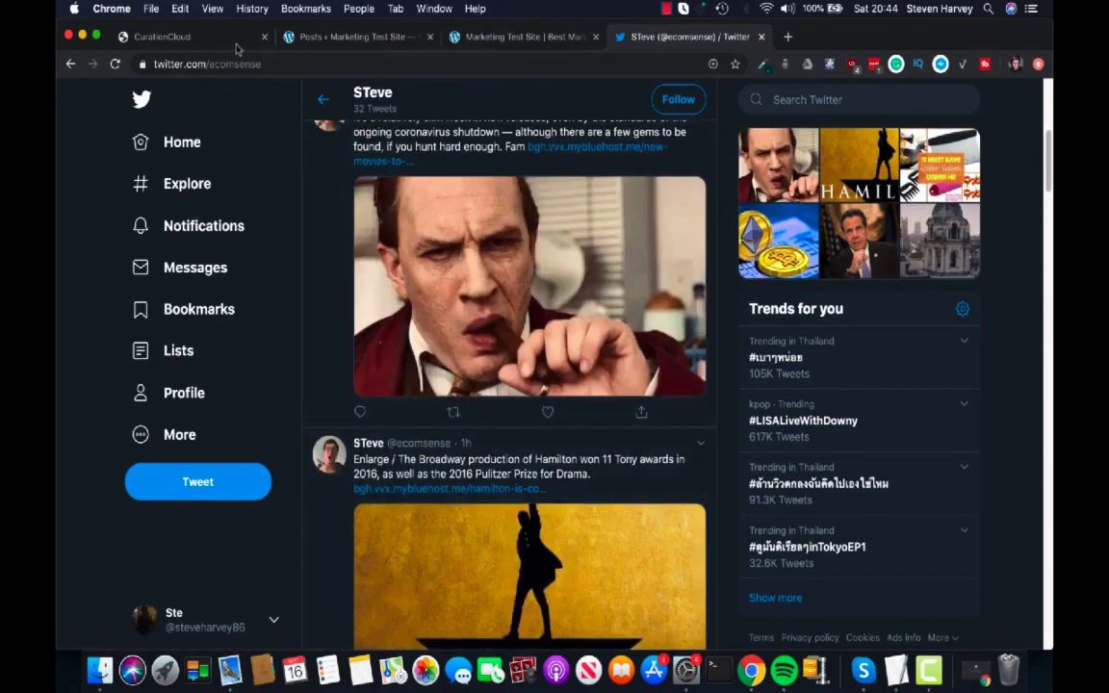
{"action": "left_click", "coordinate": [233, 40]}
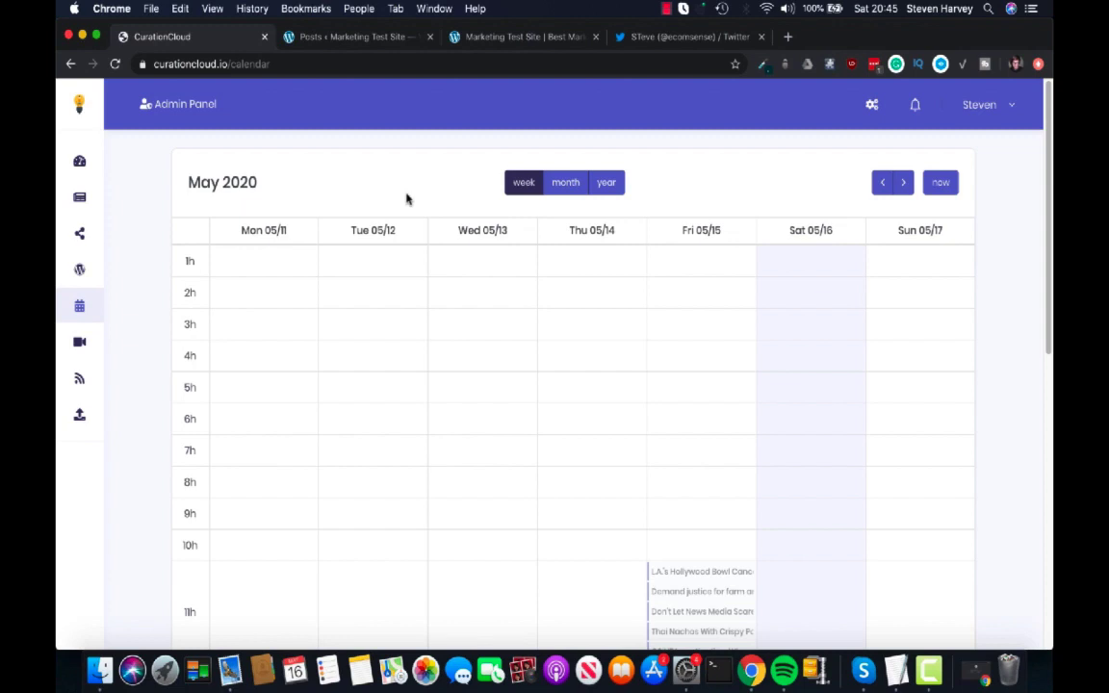